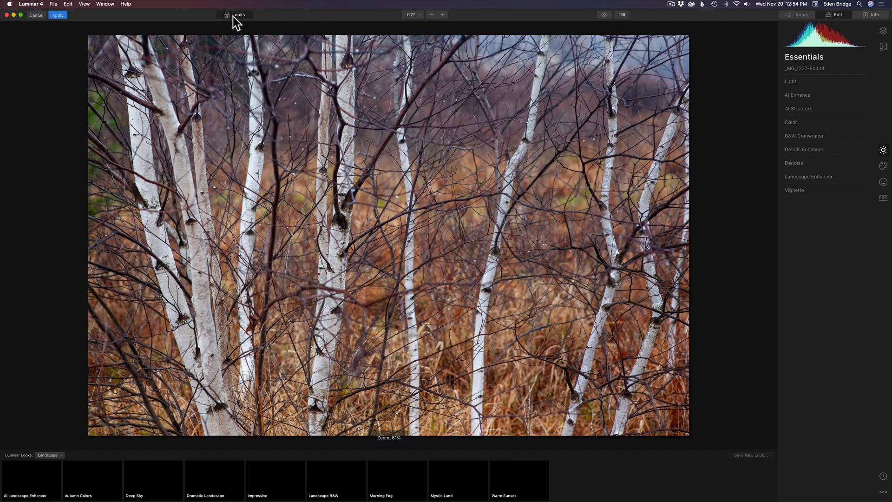
# Step: Hide the Looks presets and set AI Accent to 38 in AI Enhance
pyautogui.click(235, 16)
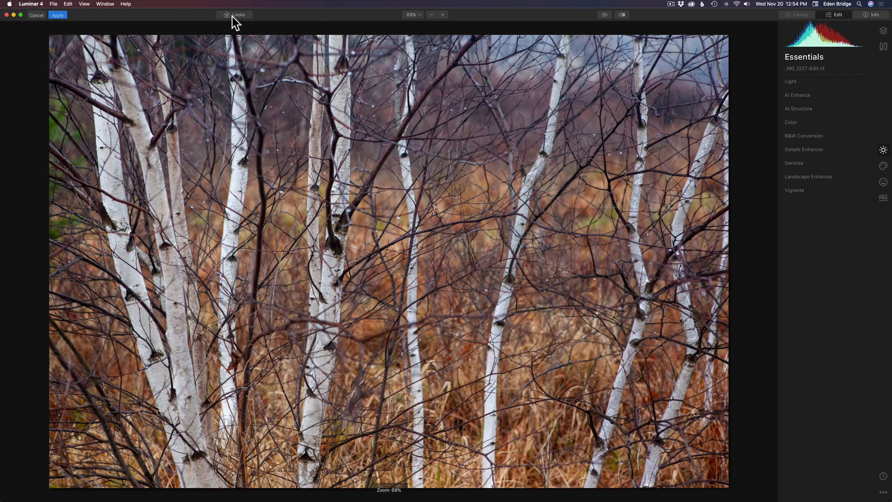
pyautogui.click(815, 96)
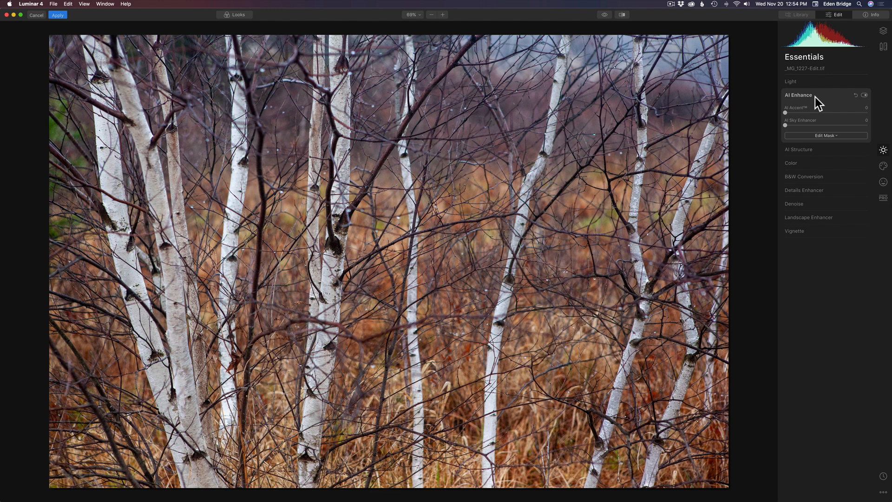
pyautogui.moveTo(787, 112); pyautogui.dragTo(819, 110)
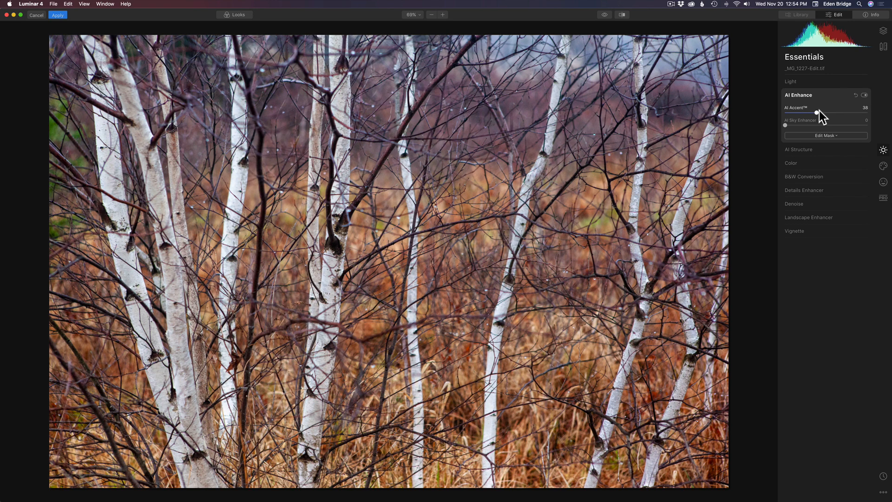
# Step: Add the creative Mystical effect to the birch photo with an Amount of 32
pyautogui.click(885, 167)
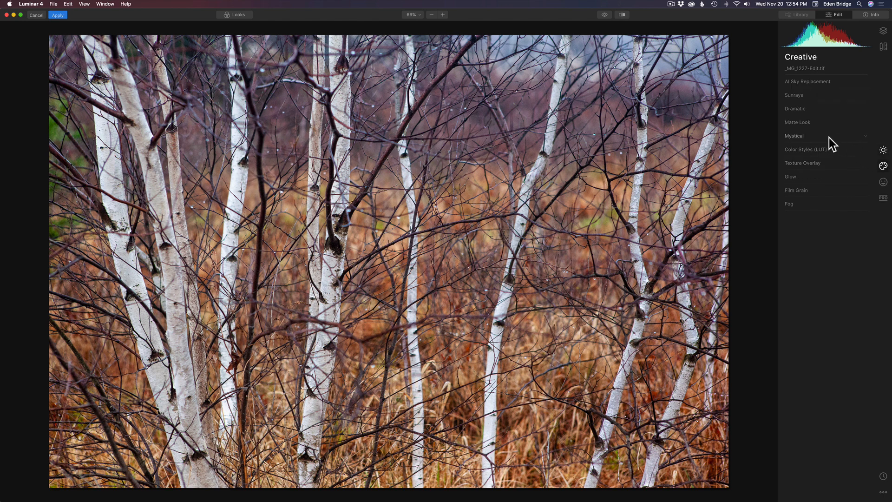
pyautogui.click(801, 135)
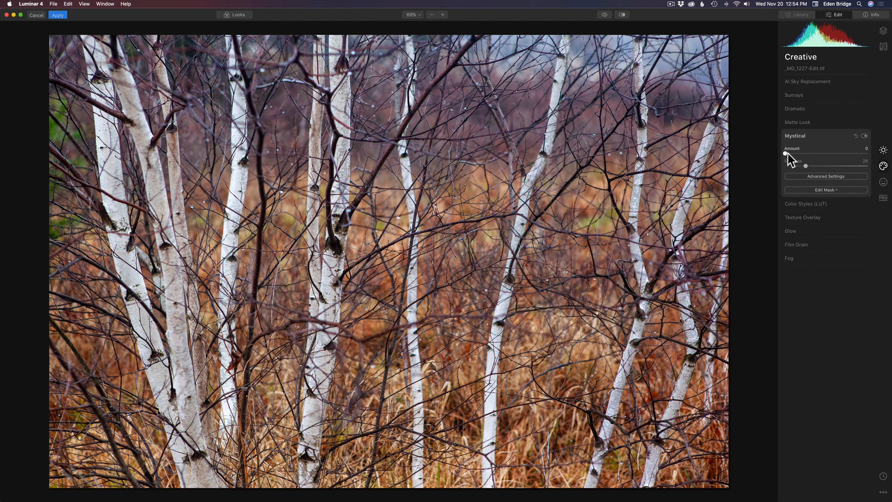
pyautogui.moveTo(791, 152); pyautogui.dragTo(815, 149)
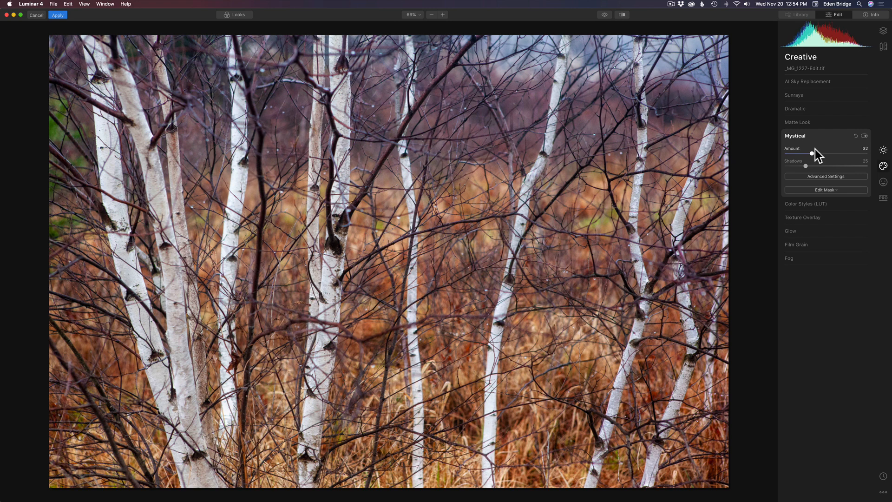
# Step: Raise the Light exposure to 0.30 and apply the Luminar edits back to the Photoshop document
pyautogui.click(884, 151)
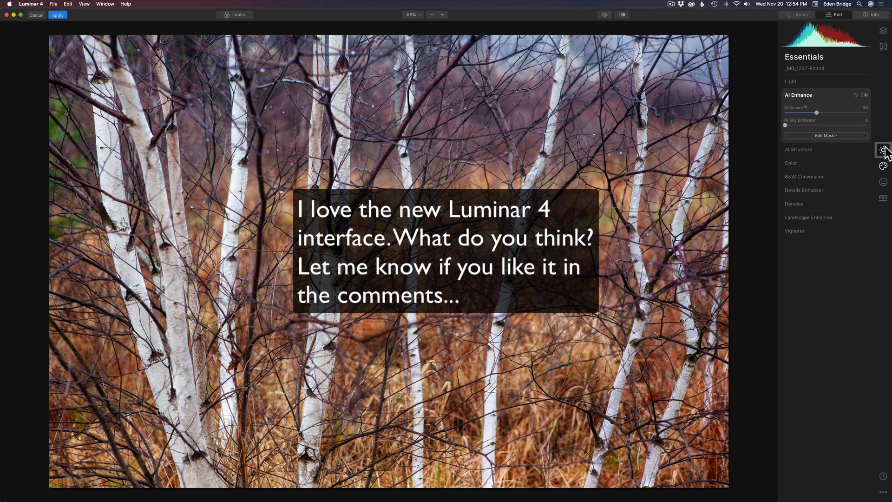
pyautogui.click(814, 82)
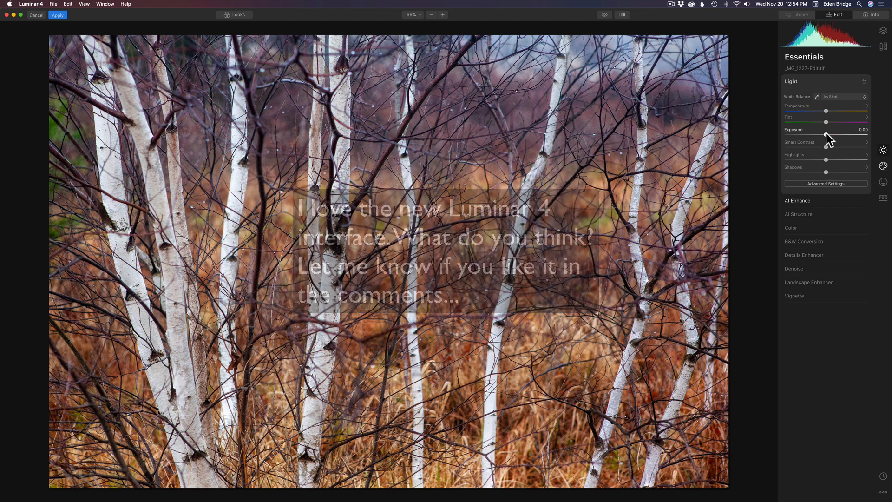
pyautogui.moveTo(826, 134); pyautogui.dragTo(829, 133)
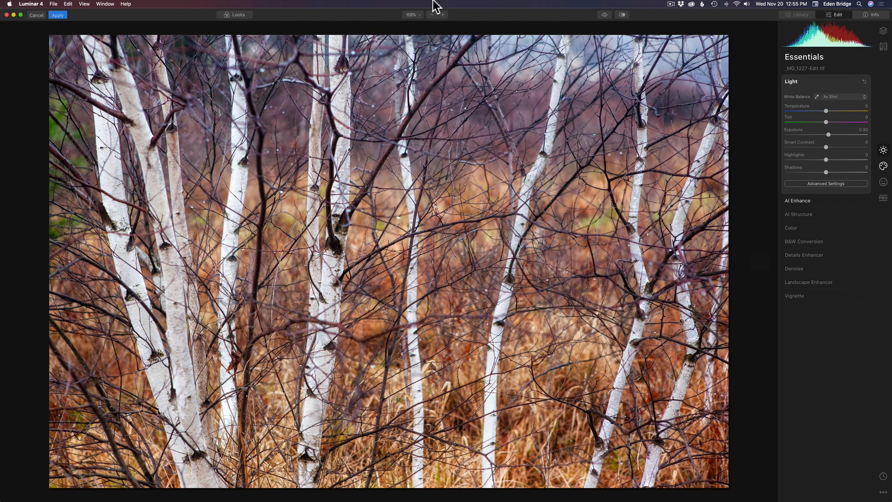
pyautogui.click(63, 16)
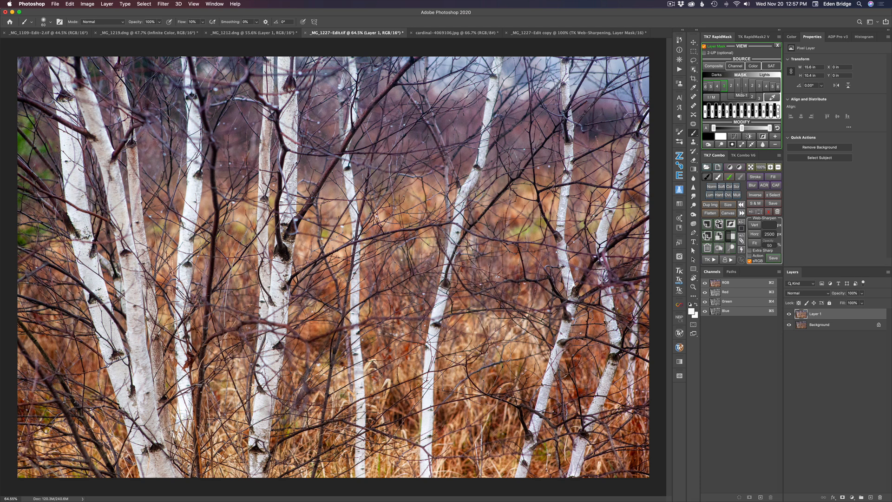
# Step: Duplicate Layer 1 and open the copy in Topaz Studio 2
pyautogui.press('super+j')
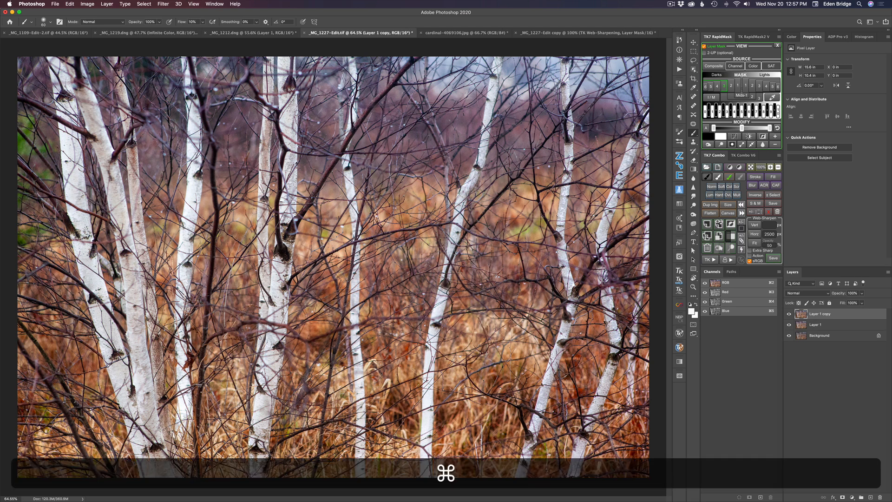
pyautogui.click(163, 4)
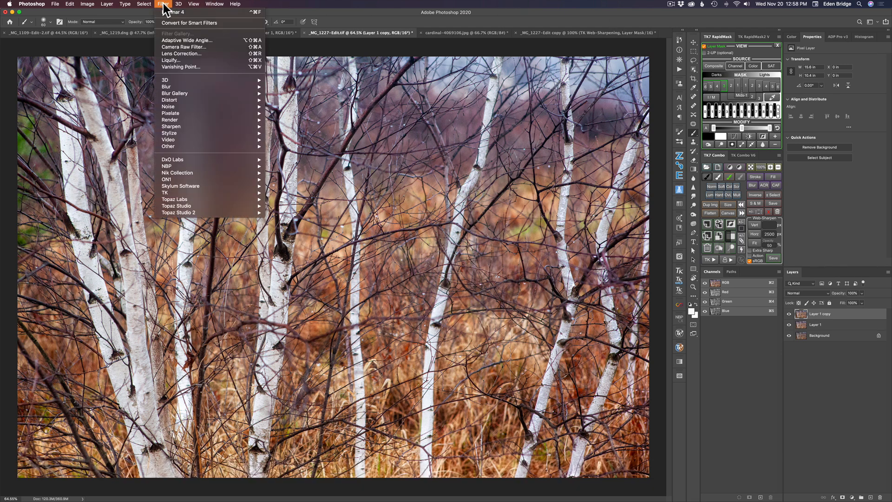
pyautogui.moveTo(202, 213)
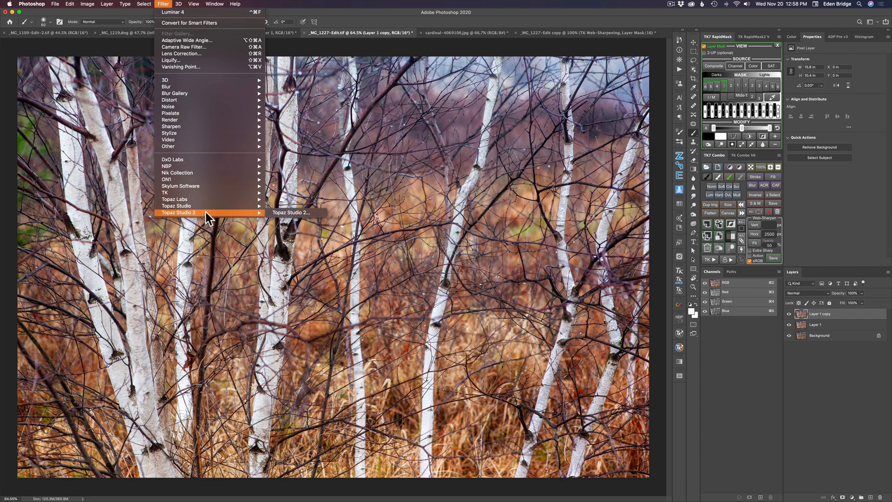
pyautogui.click(290, 212)
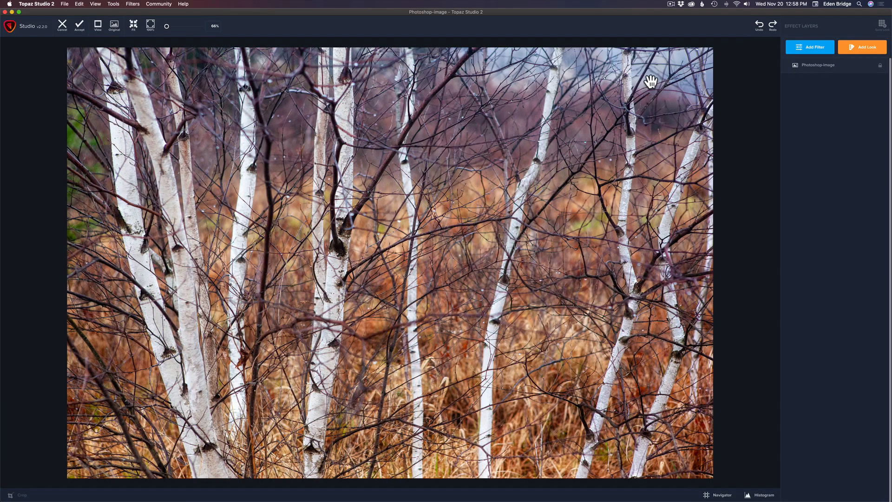
# Step: Add an Abstraction filter with Simplify Size 0.34 and Detail Strength about 0.13
pyautogui.click(808, 51)
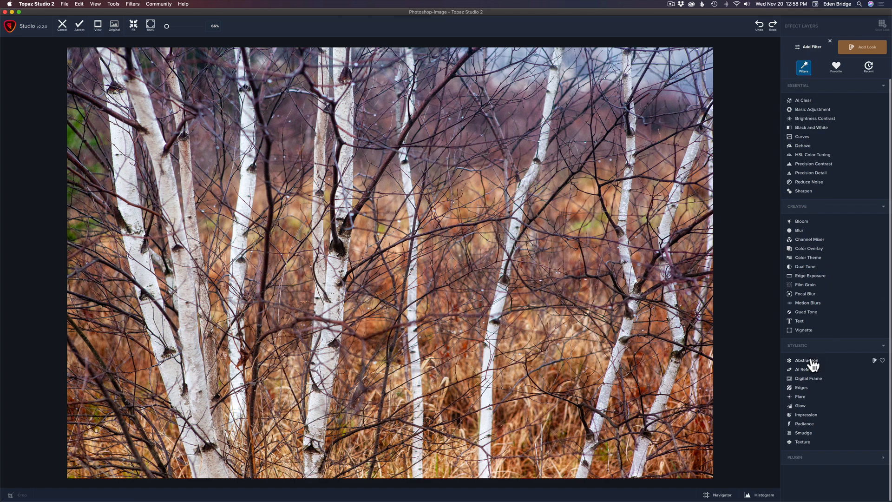
pyautogui.click(813, 362)
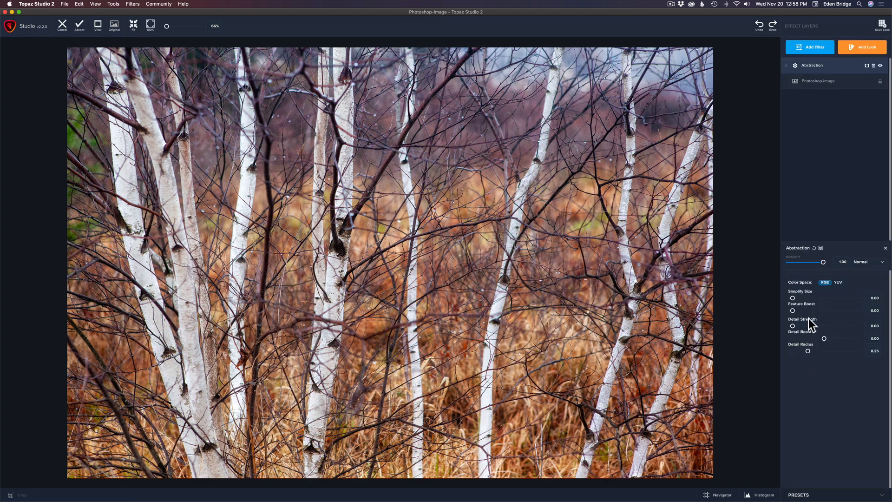
pyautogui.moveTo(794, 298); pyautogui.dragTo(803, 325)
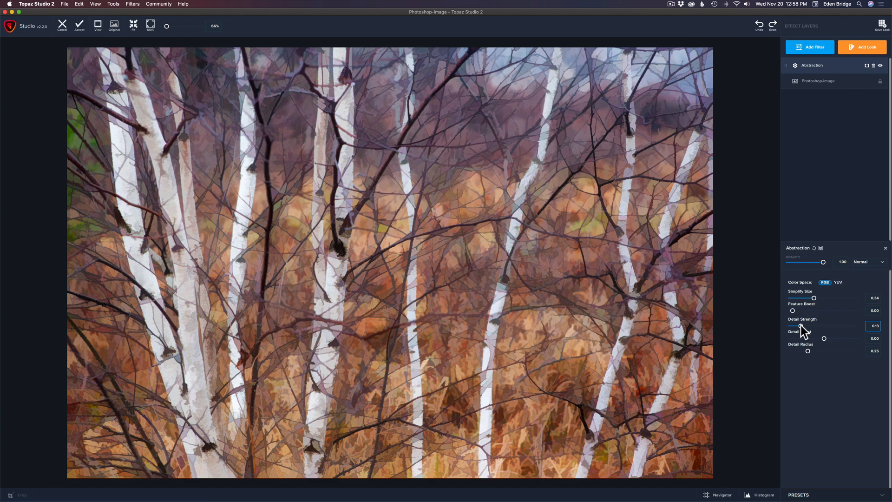
pyautogui.moveTo(802, 326); pyautogui.dragTo(802, 326)
# Step: Add an Impression filter above the Abstraction layer and set its texture background type to Original
pyautogui.click(816, 51)
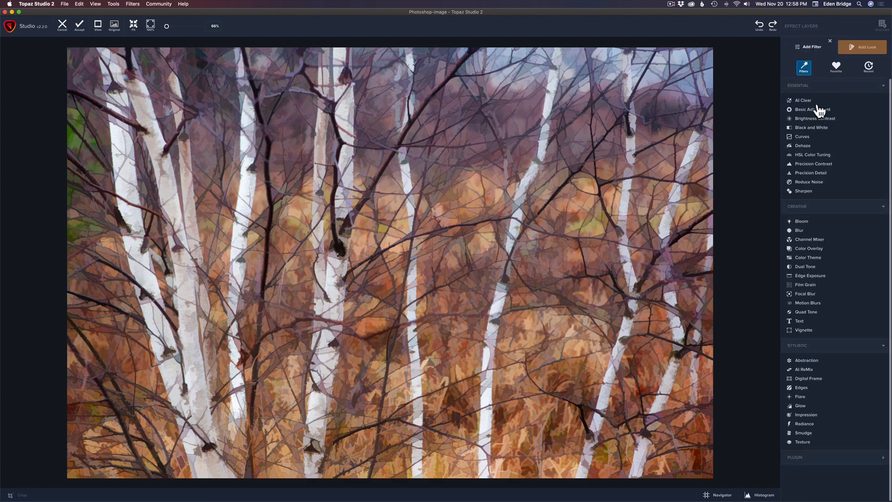
pyautogui.click(819, 417)
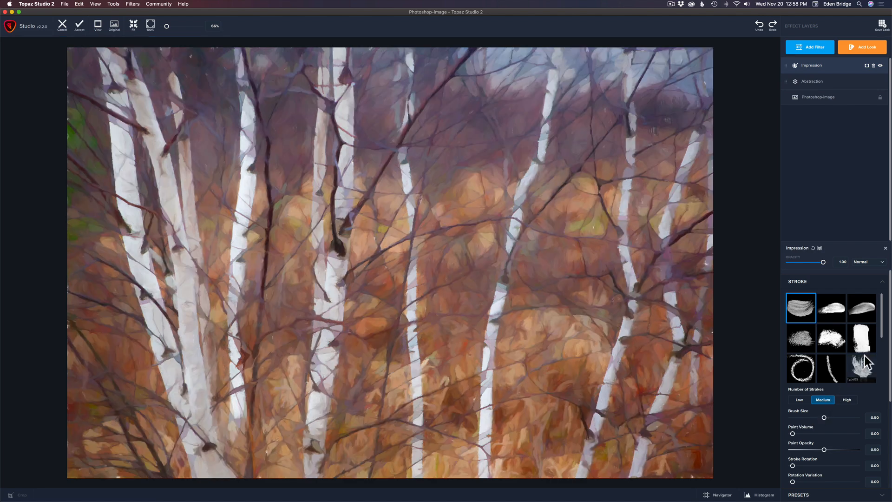
pyautogui.scroll(-5, 890, 338)
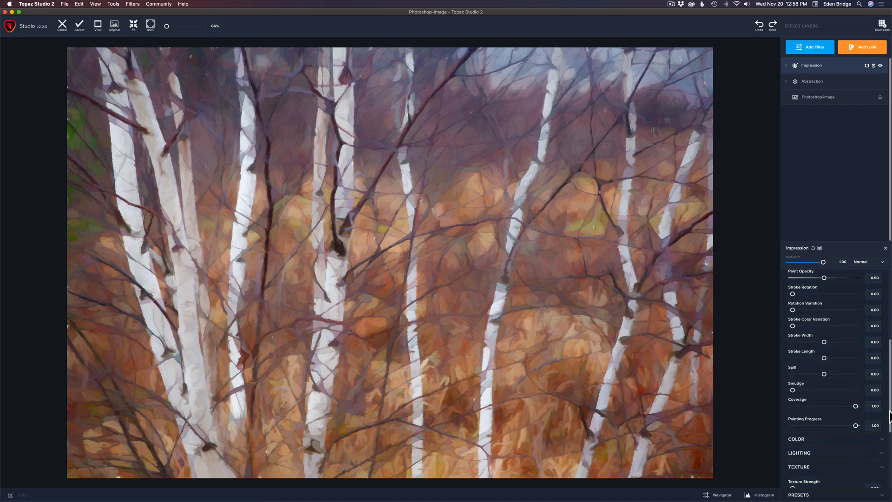
pyautogui.scroll(-6, 865, 460)
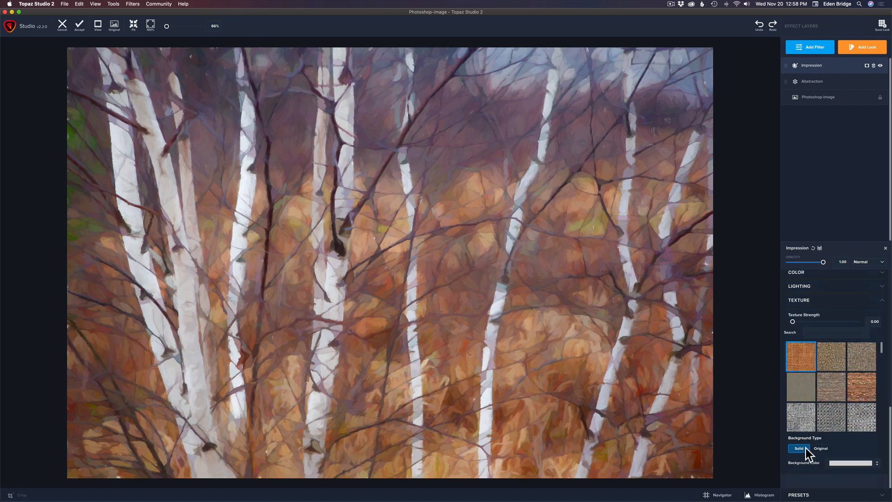
pyautogui.click(825, 447)
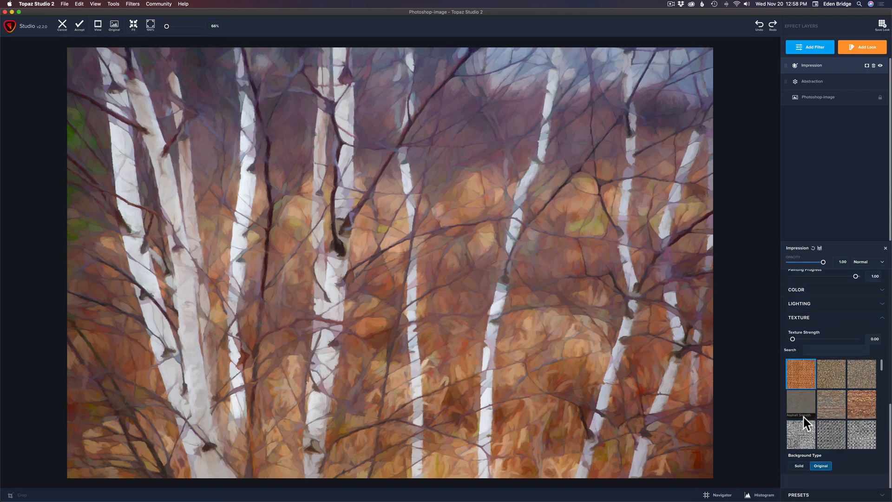
# Step: Choose the light grey woven texture for the Impression filter and set Texture Strength to 0.22, checking the effect up close
pyautogui.click(807, 434)
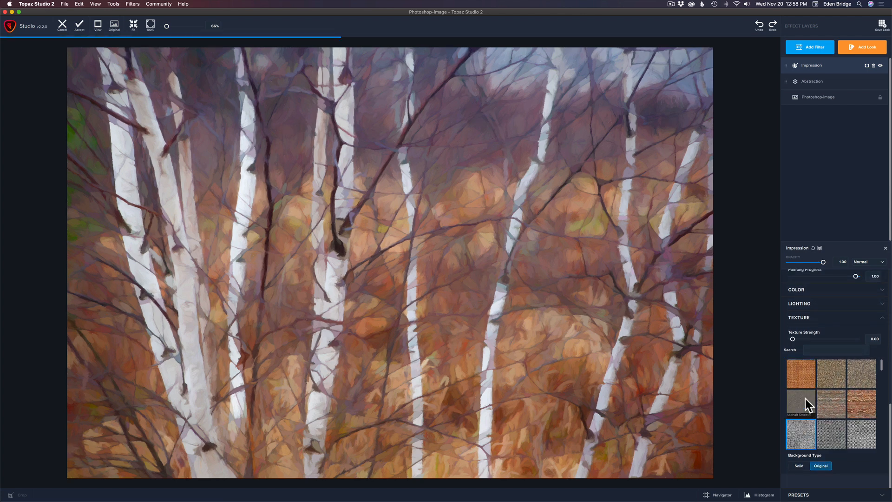
pyautogui.moveTo(794, 339); pyautogui.dragTo(814, 339)
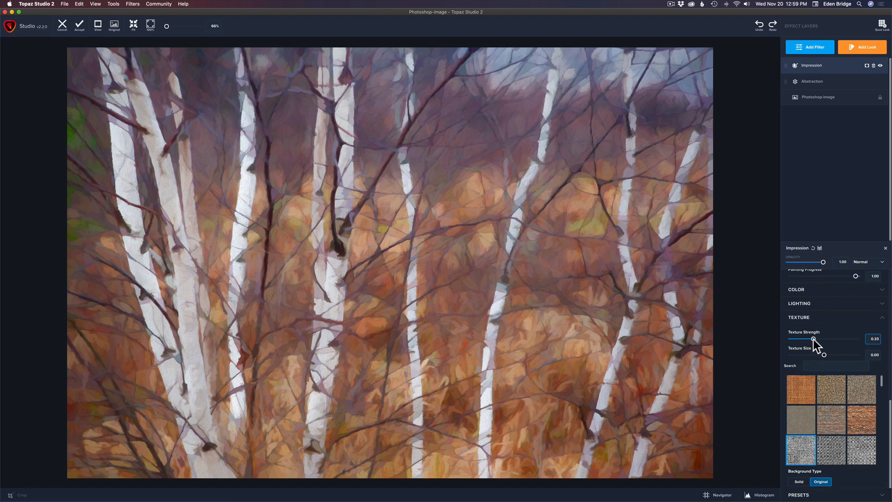
pyautogui.scroll(2, 537, 277)
pyautogui.scroll(4, 537, 277)
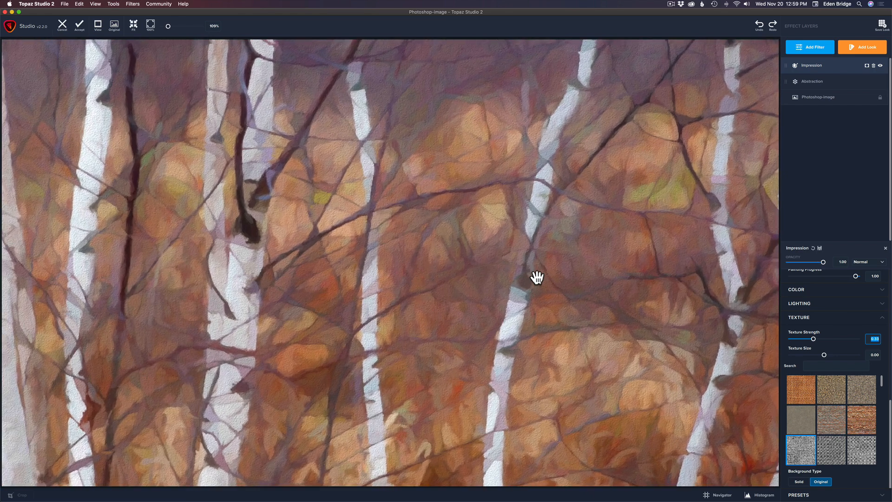
pyautogui.moveTo(815, 339)
pyautogui.mouseDown()
pyautogui.moveTo(883, 342)
pyautogui.moveTo(809, 341)
pyautogui.mouseUp()
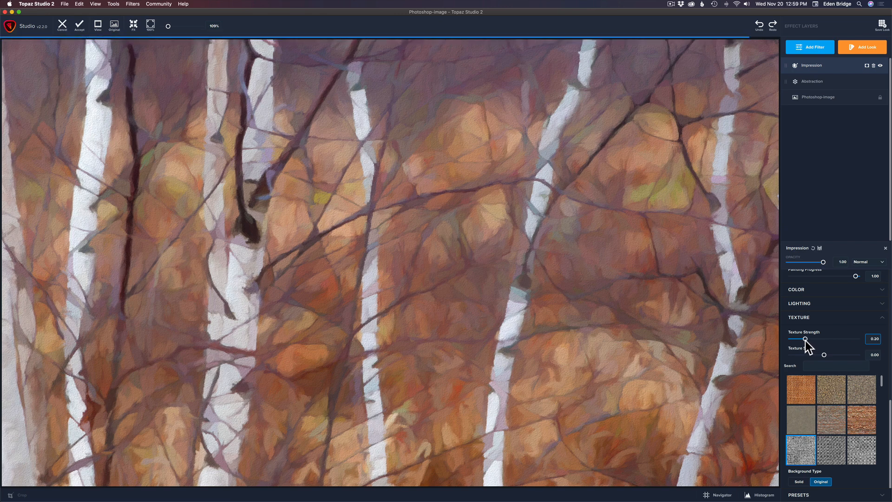
pyautogui.moveTo(807, 341); pyautogui.dragTo(806, 342)
pyautogui.scroll(-5, 589, 303)
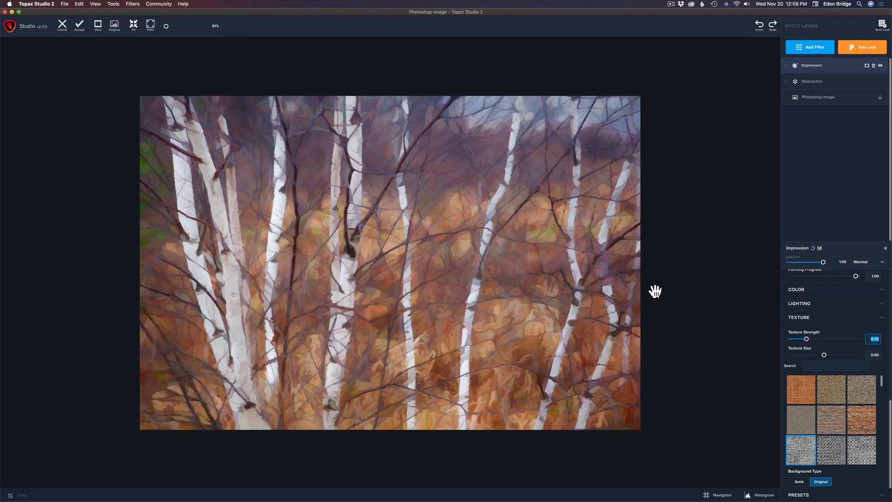
# Step: Fine-tune the Impression filter's Brush Size to 0.52
pyautogui.click(839, 321)
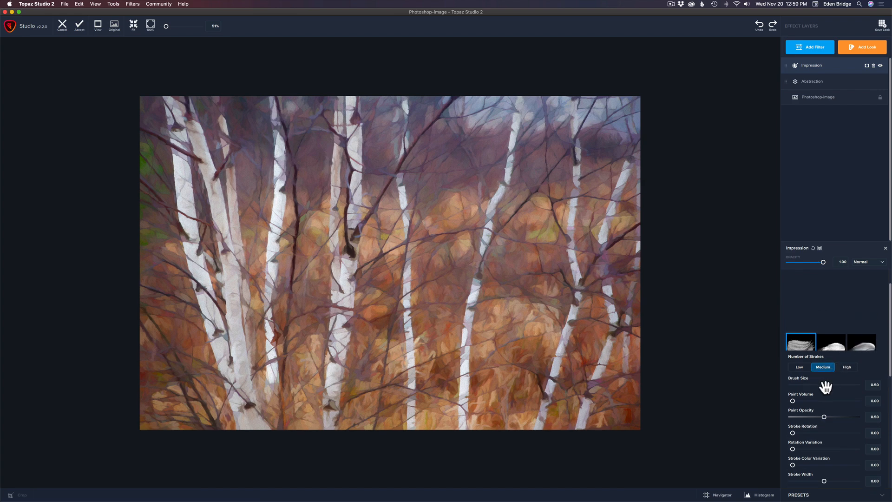
pyautogui.moveTo(824, 385); pyautogui.dragTo(828, 385)
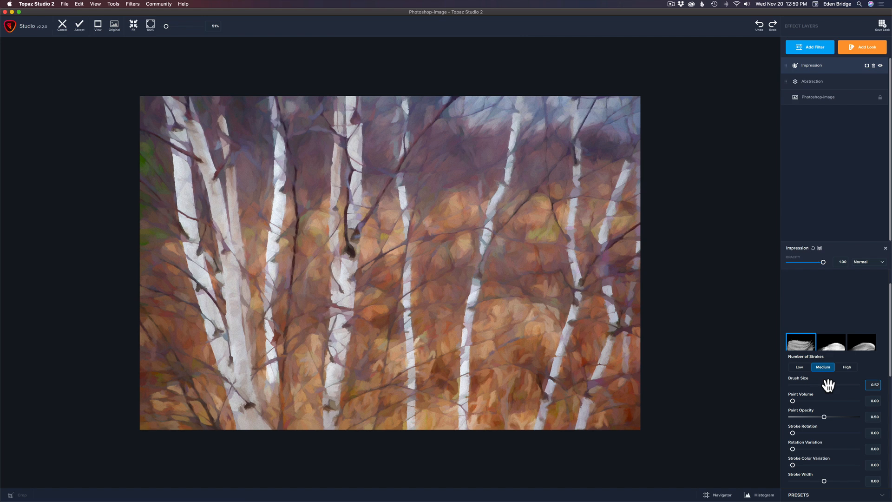
pyautogui.moveTo(829, 385); pyautogui.dragTo(827, 385)
pyautogui.scroll(-5, 835, 390)
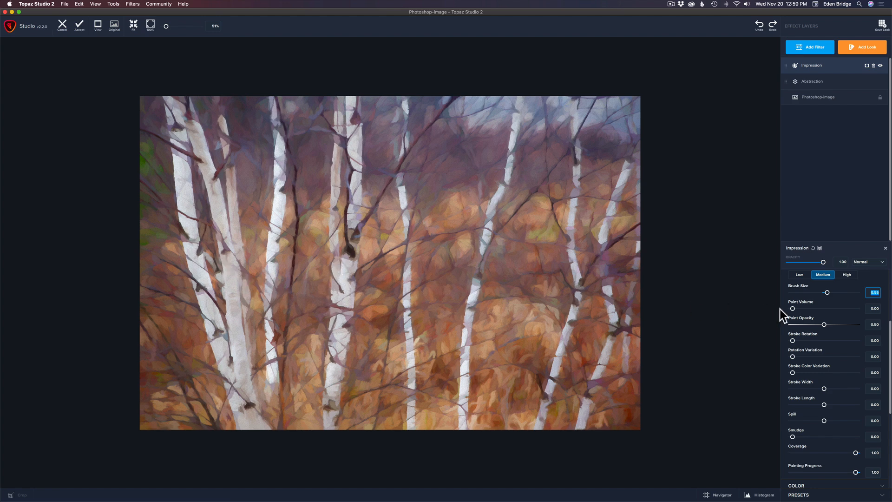
pyautogui.moveTo(828, 292); pyautogui.dragTo(827, 292)
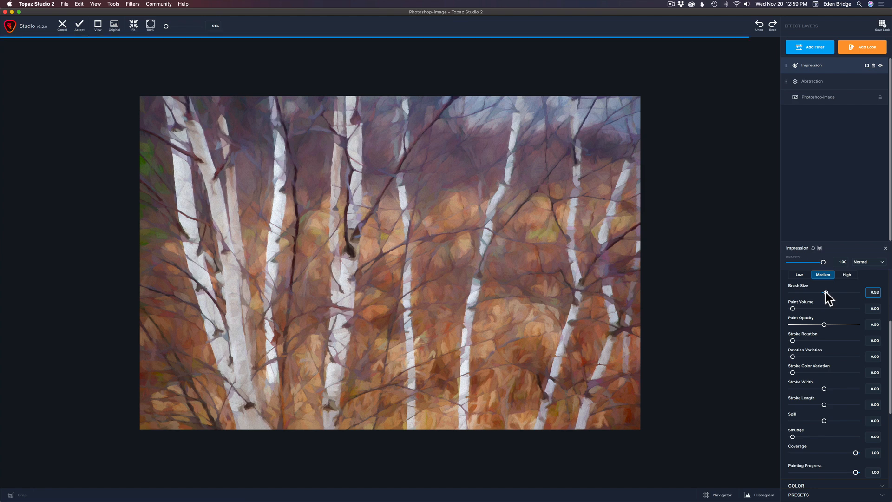
pyautogui.moveTo(826, 292); pyautogui.dragTo(825, 292)
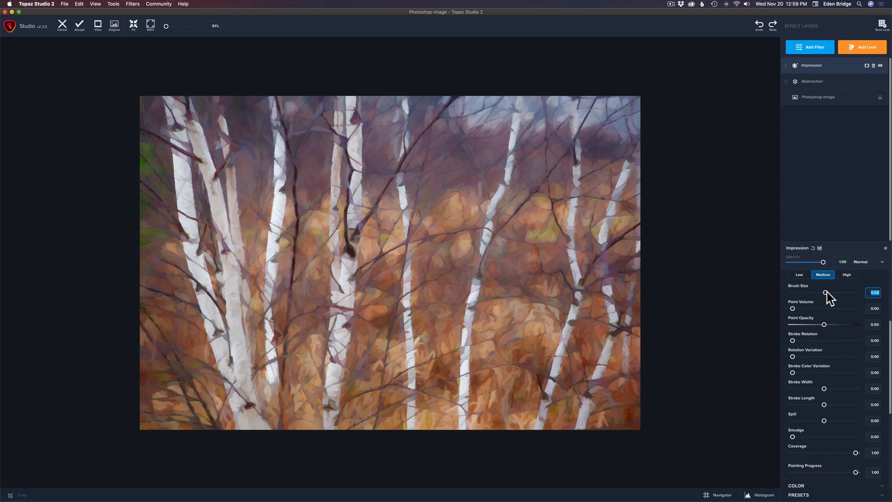
# Step: Switch the Impression filter to the second brush stroke type in the stroke gallery
pyautogui.scroll(2, 829, 291)
pyautogui.scroll(-3, 829, 290)
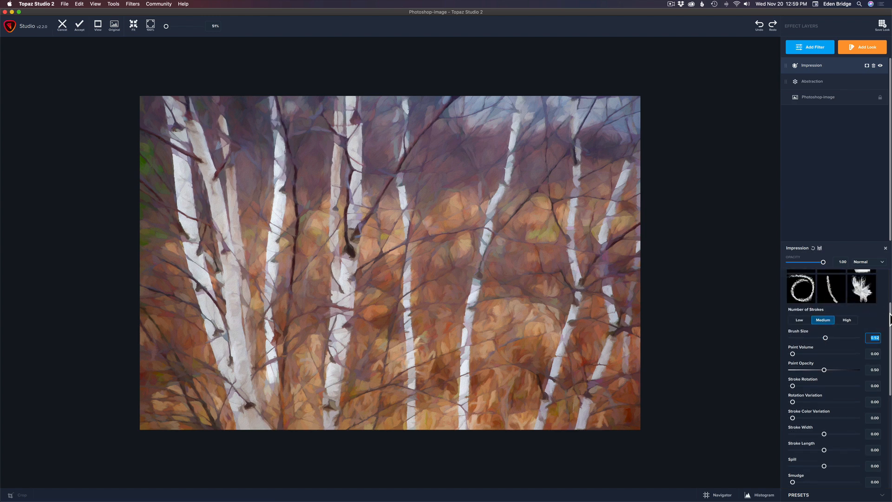
pyautogui.scroll(4, 888, 315)
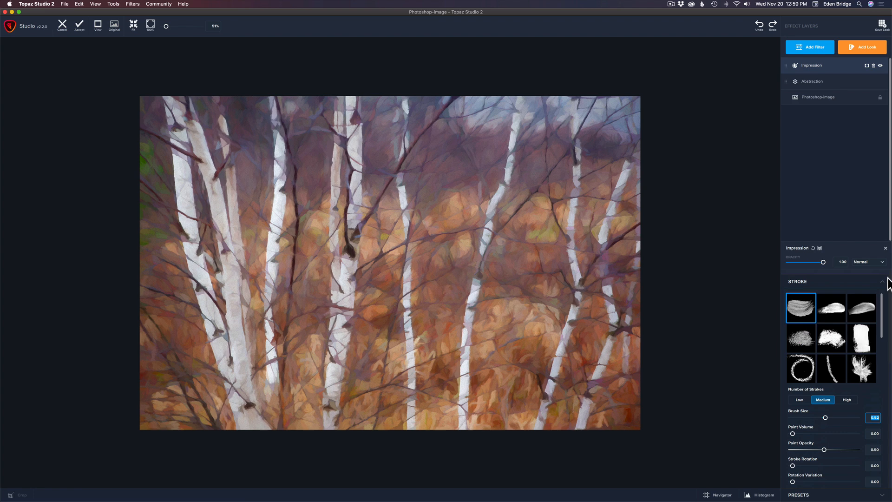
pyautogui.click(836, 307)
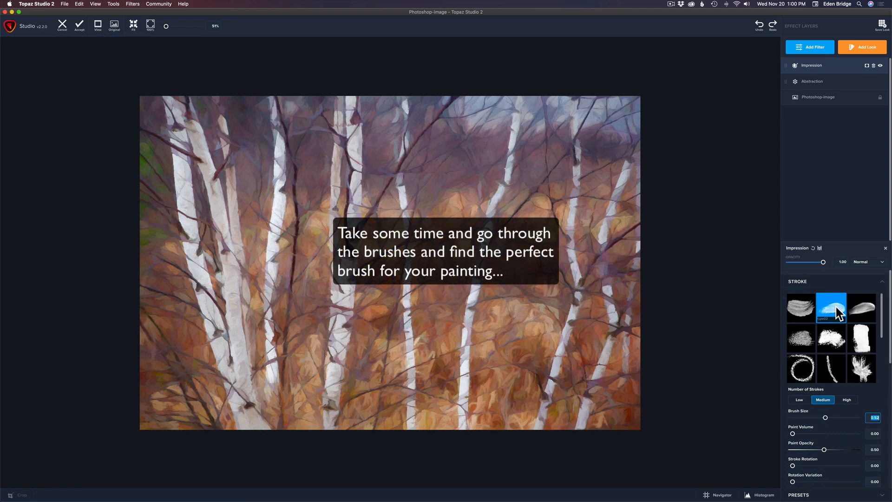
# Step: Try the third brush stroke type, return the Impression filter to the first one, and accept the look back into Photoshop
pyautogui.click(861, 305)
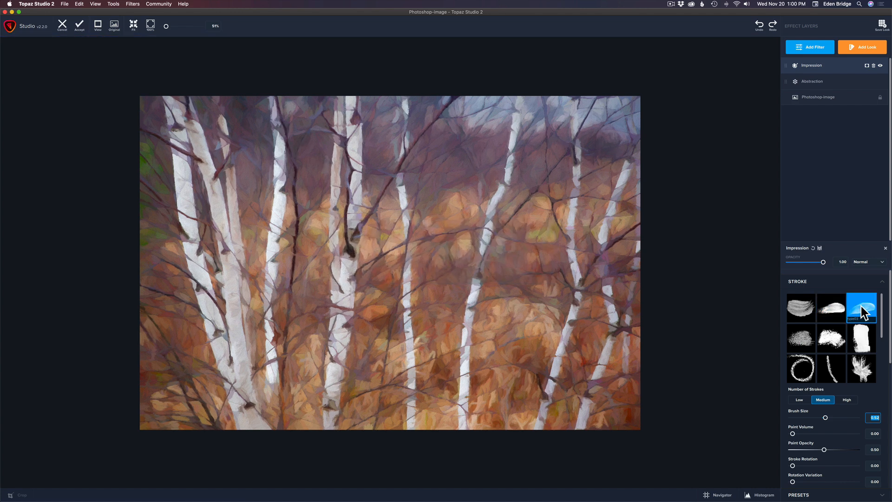
pyautogui.click(806, 308)
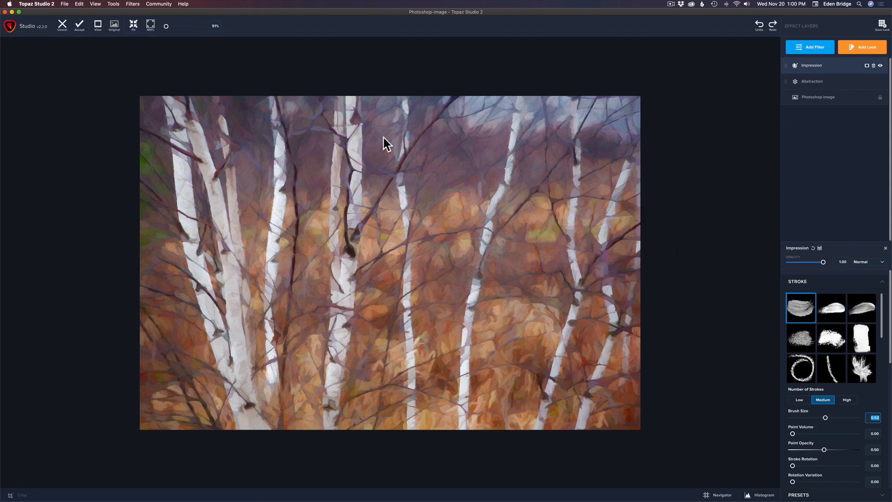
pyautogui.click(80, 29)
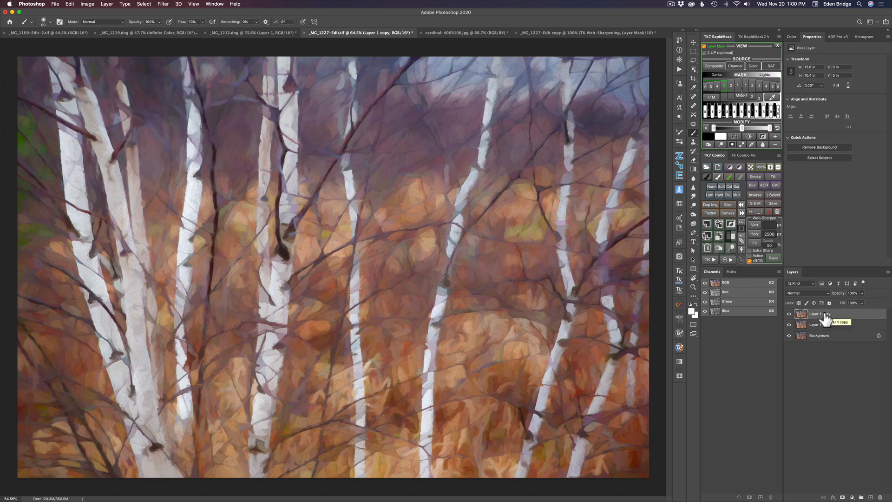
# Step: Add a white layer mask to Layer 1 copy and set up the Brush tool with black as the foreground colour
pyautogui.click(843, 497)
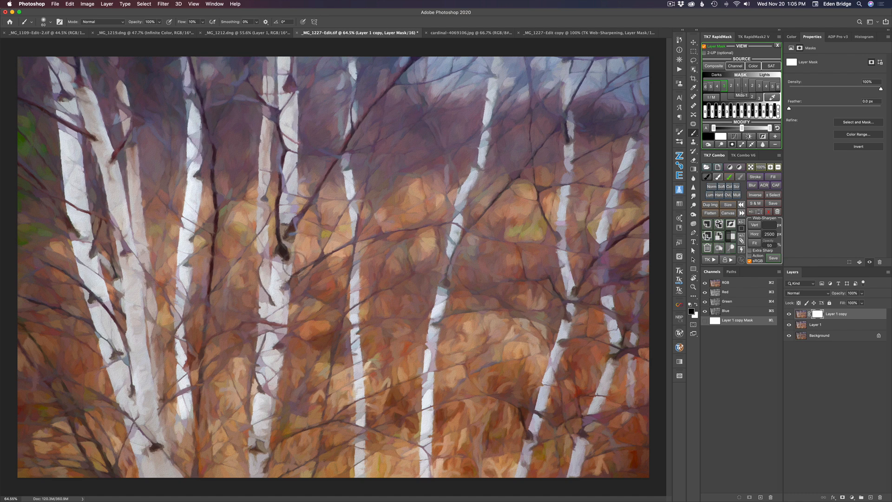
pyautogui.press('b')
pyautogui.press('x')
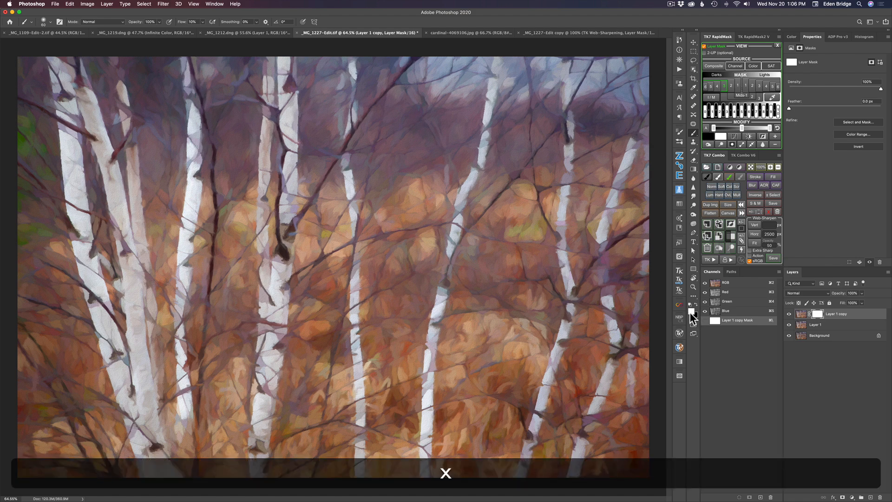
pyautogui.press('x')
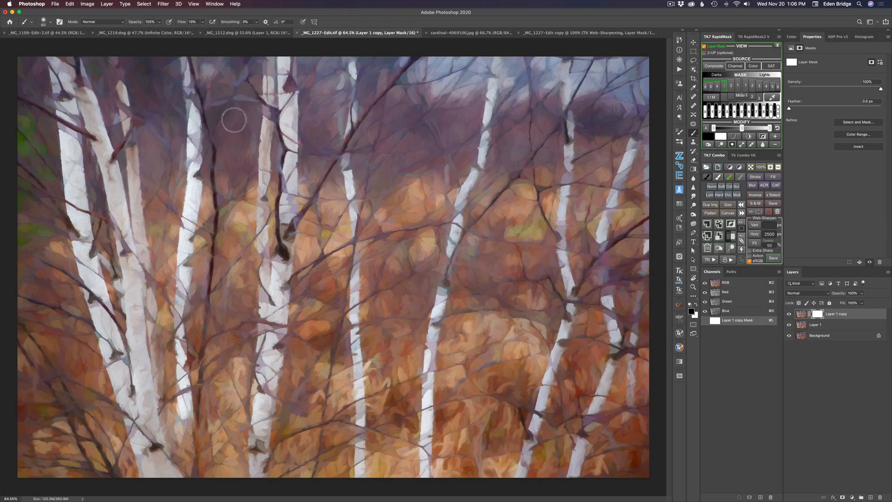
# Step: Resize the brush and paint black on the mask over the pair of central birch trunks to bring back bark detail
pyautogui.moveTo(265, 137); pyautogui.dragTo(268, 135)
pyautogui.hotkey('ctrl', 'alt')
pyautogui.moveTo(289, 143); pyautogui.dragTo(272, 148)
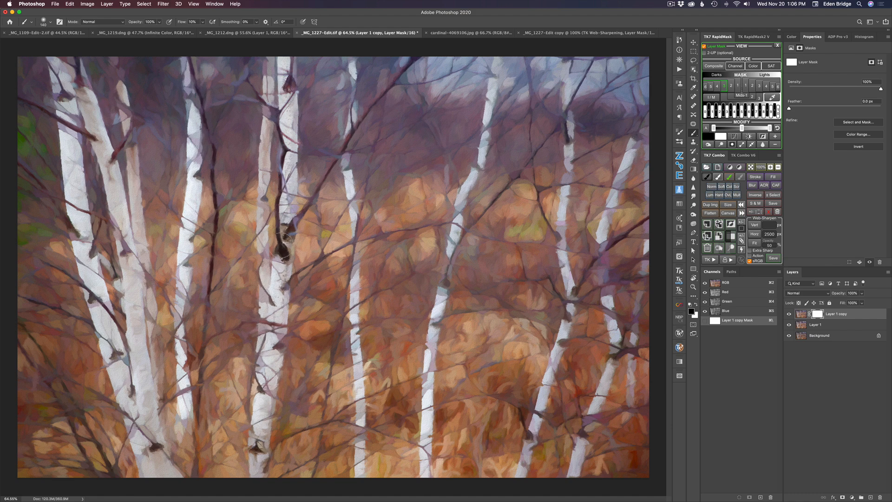
pyautogui.moveTo(269, 225); pyautogui.dragTo(268, 226)
pyautogui.moveTo(266, 97)
pyautogui.mouseDown()
pyautogui.moveTo(271, 325)
pyautogui.moveTo(296, 227)
pyautogui.moveTo(283, 79)
pyautogui.mouseUp()
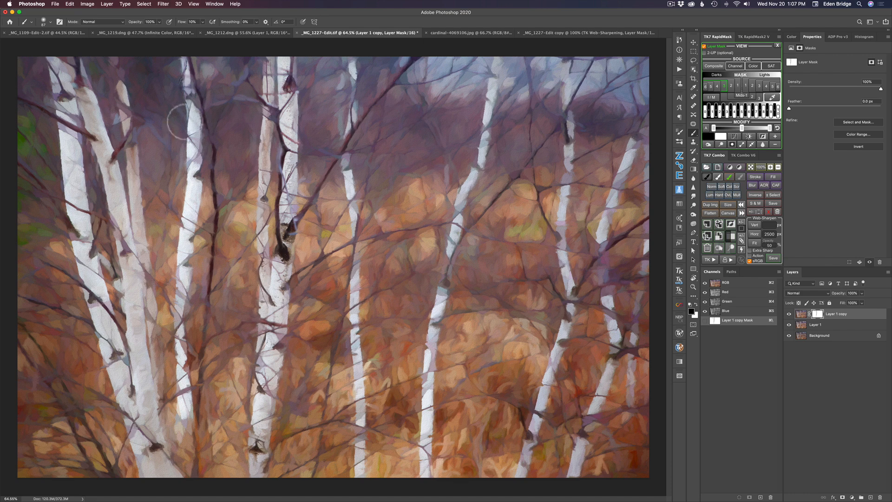
# Step: Paint black on the mask along the group of birch trunks near the photo's left edge to recover their bark texture
pyautogui.press('x')
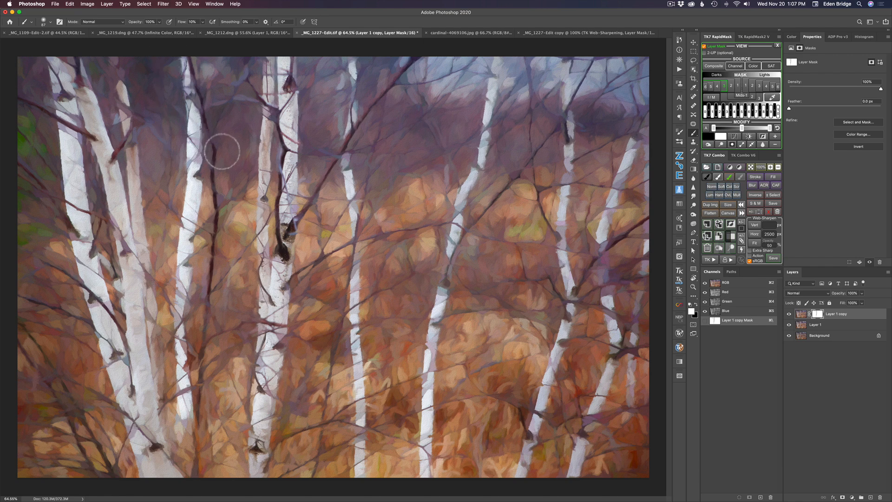
pyautogui.press('x')
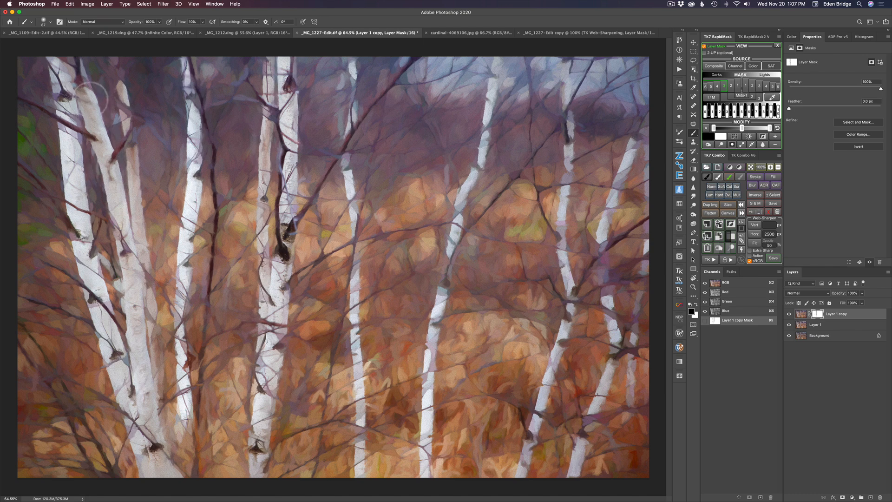
pyautogui.moveTo(86, 90); pyautogui.dragTo(87, 92)
pyautogui.keyDown('ctrl'); pyautogui.keyDown('alt'); pyautogui.click(134, 234); pyautogui.keyUp('alt'); pyautogui.keyUp('ctrl')
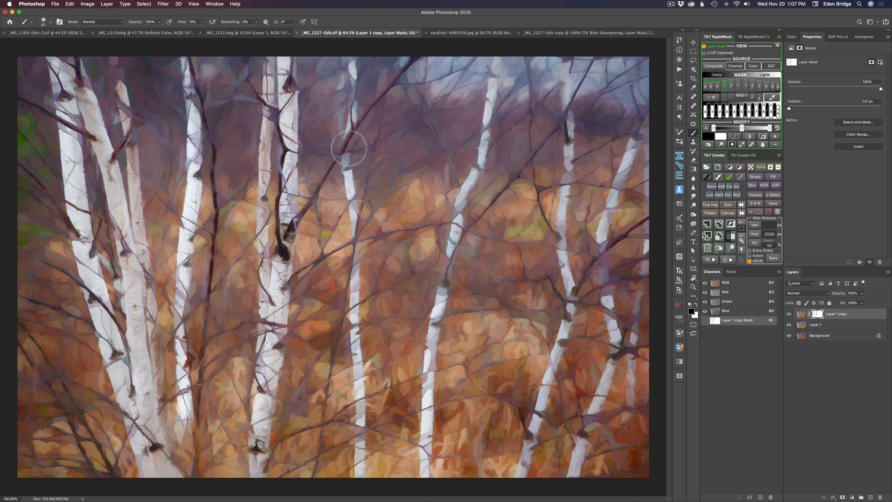
# Step: Mask in bark detail along the thin birch trunk right of the central pair and along the leaning trunk beside it
pyautogui.moveTo(345, 128); pyautogui.dragTo(341, 128)
pyautogui.moveTo(356, 264); pyautogui.dragTo(354, 271)
pyautogui.moveTo(357, 300); pyautogui.dragTo(357, 302)
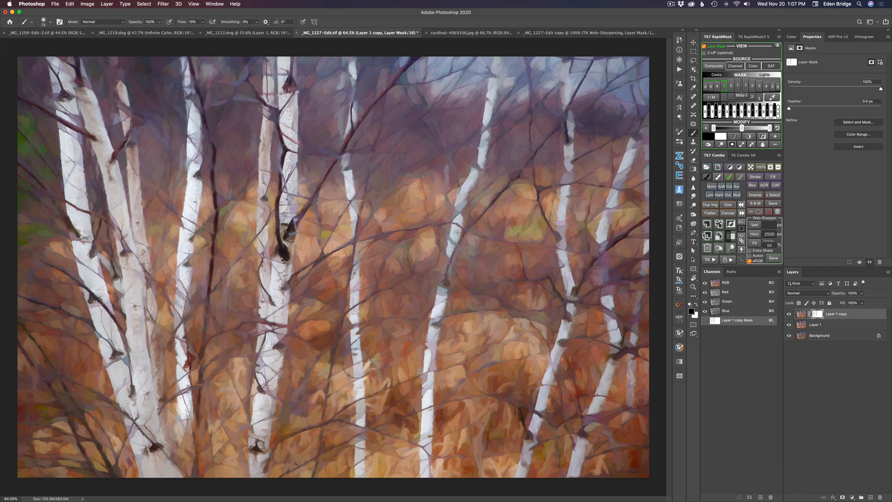
pyautogui.moveTo(359, 450); pyautogui.dragTo(362, 469)
pyautogui.moveTo(432, 337)
pyautogui.mouseDown()
pyautogui.moveTo(426, 468)
pyautogui.moveTo(435, 321)
pyautogui.moveTo(456, 232)
pyautogui.mouseUp()
pyautogui.moveTo(462, 197); pyautogui.dragTo(463, 193)
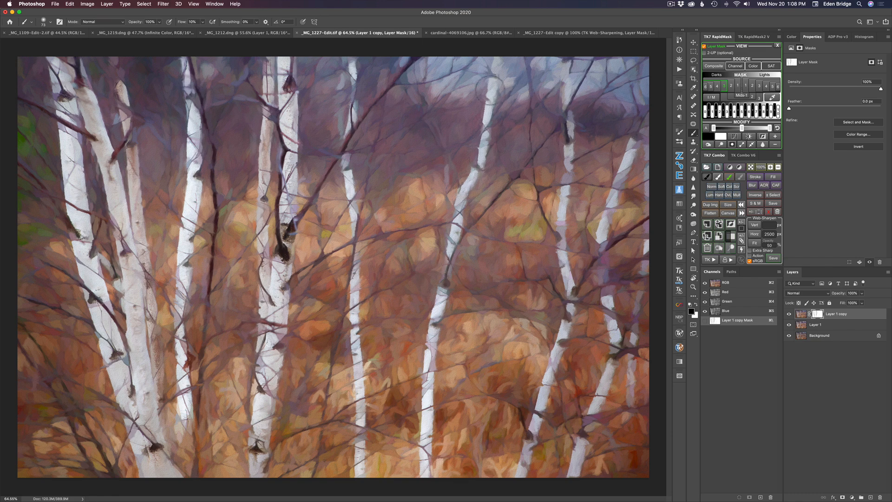
# Step: Paint black on the mask along the remaining birch trunks on the right side of the photo
pyautogui.moveTo(568, 67); pyautogui.dragTo(557, 231)
pyautogui.moveTo(569, 286)
pyautogui.mouseDown()
pyautogui.moveTo(575, 307)
pyautogui.moveTo(535, 404)
pyautogui.moveTo(520, 478)
pyautogui.mouseUp()
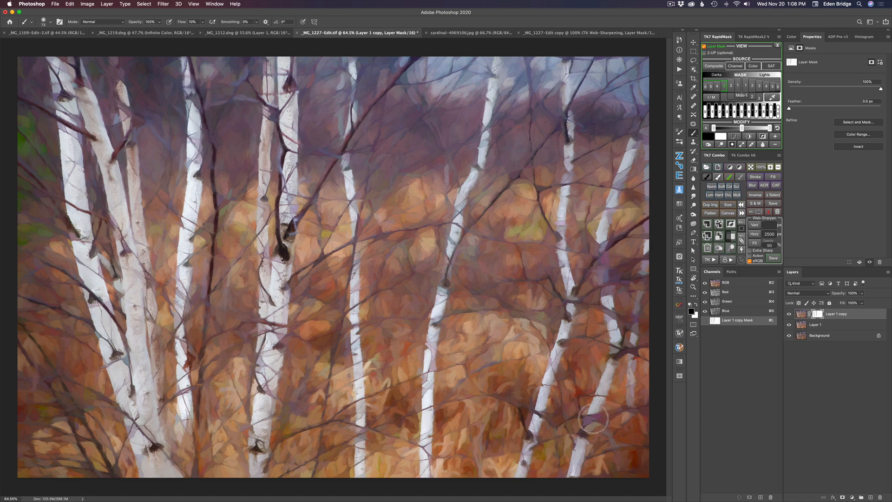
pyautogui.moveTo(608, 314); pyautogui.dragTo(605, 228)
pyautogui.moveTo(636, 139)
pyautogui.mouseDown()
pyautogui.moveTo(652, 145)
pyautogui.moveTo(652, 246)
pyautogui.mouseUp()
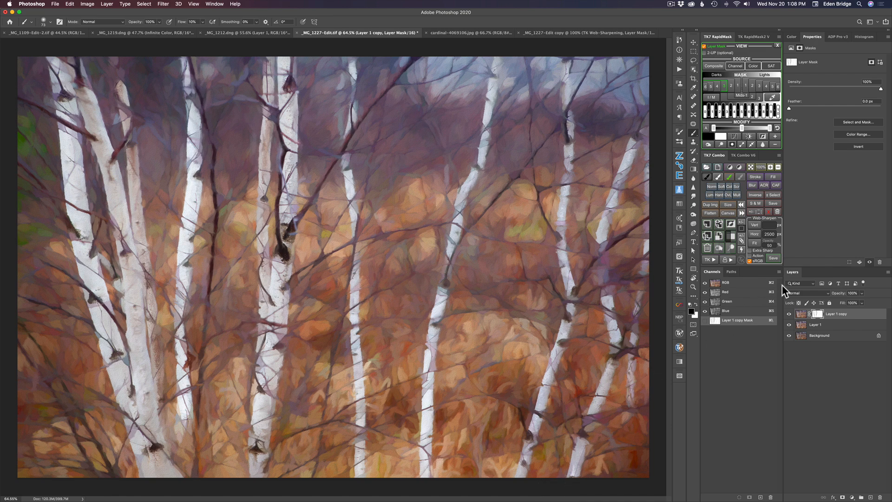
# Step: Compare the birch trunks with the Layer 1 copy mask disabled and enabled
pyautogui.press('shift')
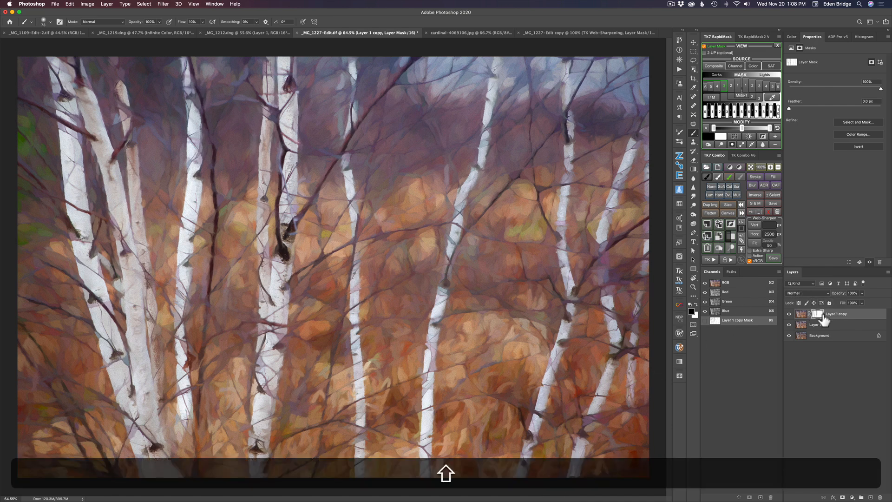
pyautogui.keyDown('shift'); pyautogui.click(817, 314); pyautogui.keyUp('shift')
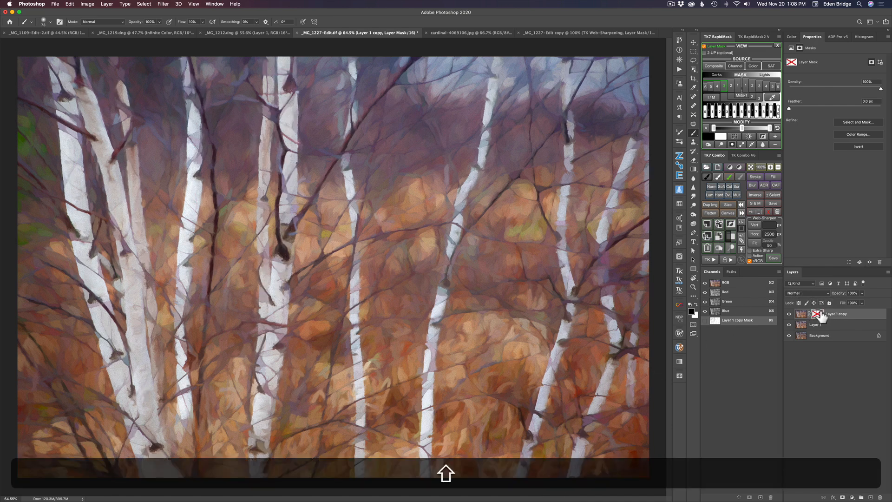
pyautogui.keyDown('shift'); pyautogui.click(818, 315); pyautogui.keyUp('shift')
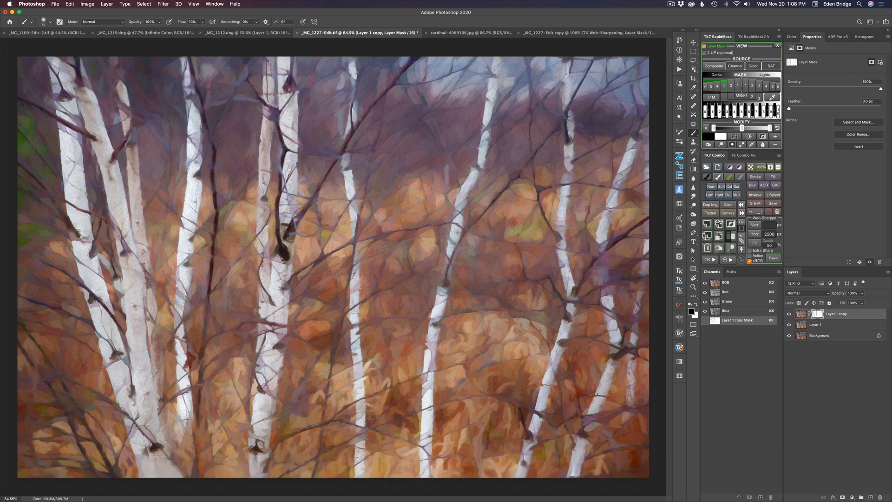
# Step: Paint black on the mask with a smaller brush to restore the thin dark branches, undoing the last stroke and switching to white
pyautogui.hotkey('ctrl', 'alt')
pyautogui.moveTo(308, 206); pyautogui.dragTo(305, 205)
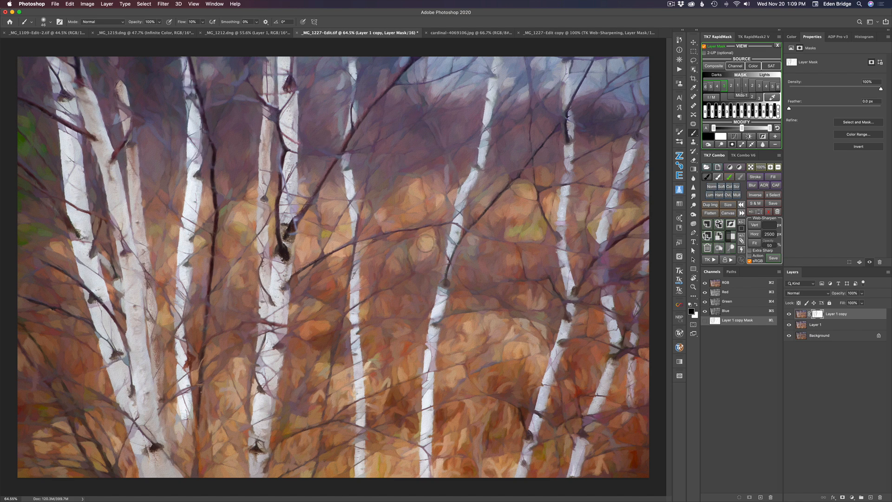
pyautogui.moveTo(405, 231); pyautogui.dragTo(394, 230)
pyautogui.press('super+z')
pyautogui.press('x')
# Step: Compare the painting with its mask disabled and enabled, and then against the original Background layer alone
pyautogui.press('shift')
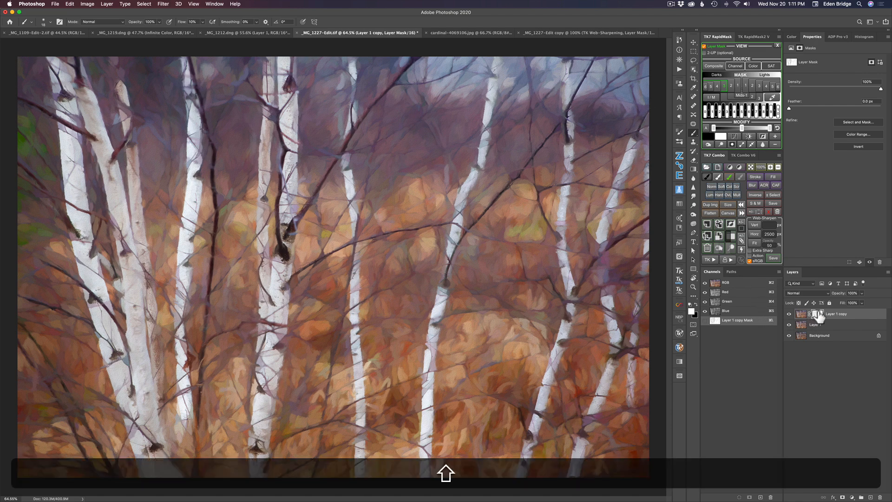
pyautogui.keyDown('shift'); pyautogui.click(818, 315); pyautogui.keyUp('shift')
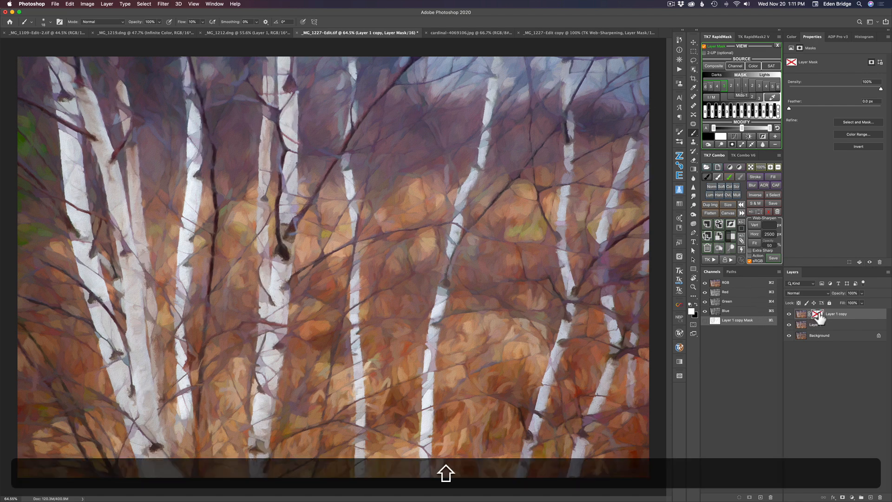
pyautogui.keyDown('shift'); pyautogui.click(818, 316); pyautogui.keyUp('shift')
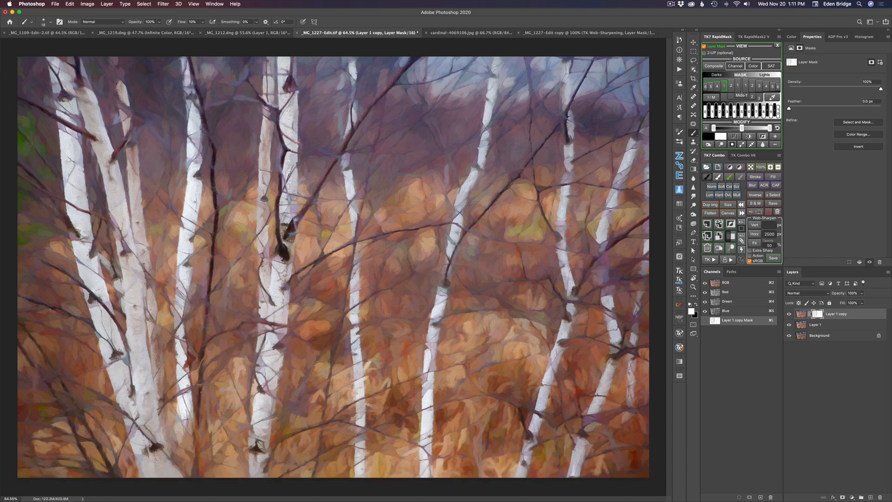
pyautogui.press('x')
pyautogui.press('alt')
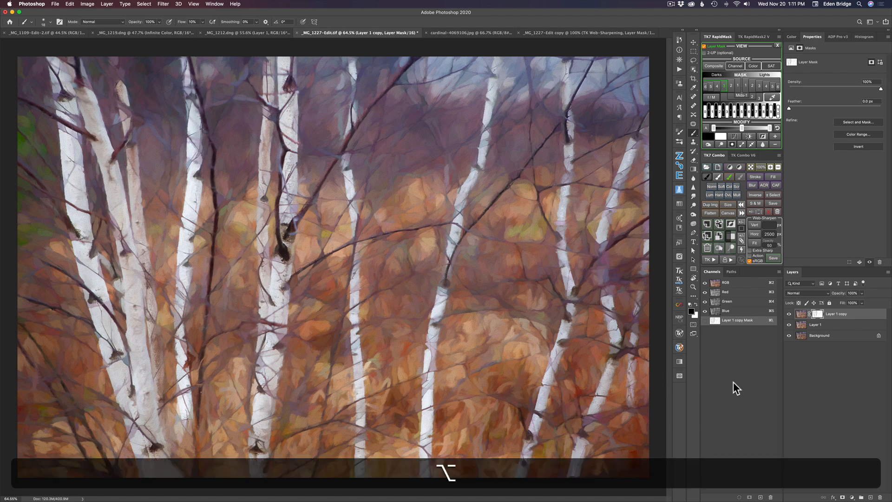
pyautogui.keyDown('alt'); pyautogui.click(789, 335); pyautogui.keyUp('alt')
pyautogui.keyDown('alt'); pyautogui.click(789, 335); pyautogui.keyUp('alt')
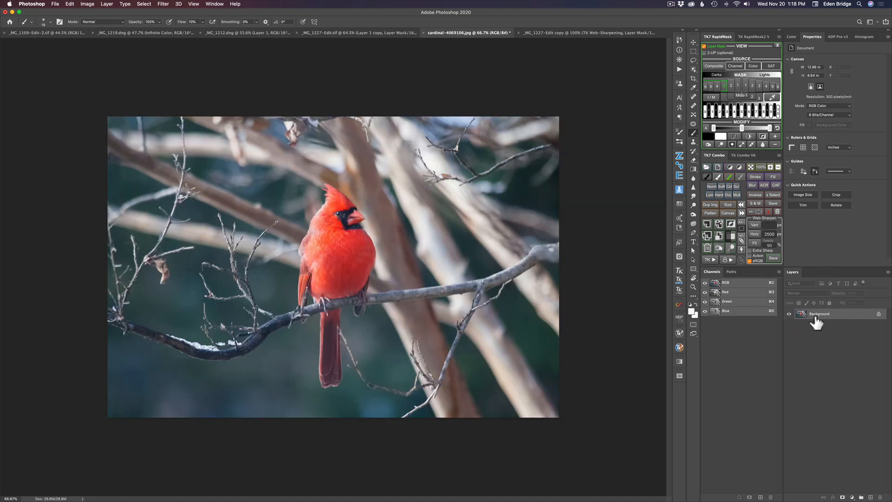
# Step: Duplicate the cardinal photo's Background layer and lasso around the bird with the Object Selection tool
pyautogui.press('super+j')
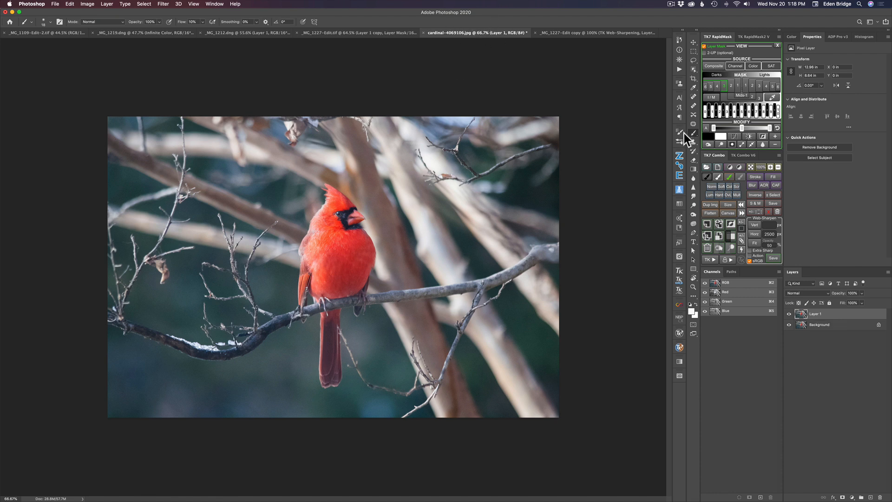
pyautogui.click(694, 69)
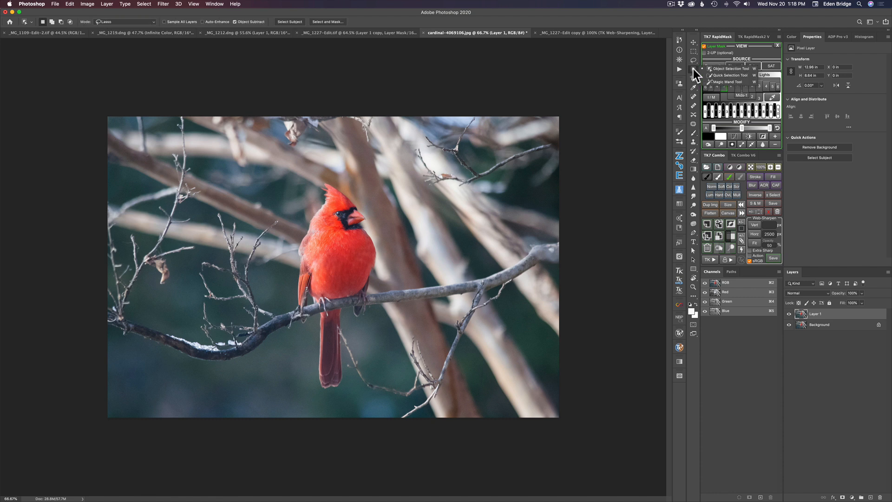
pyautogui.click(720, 69)
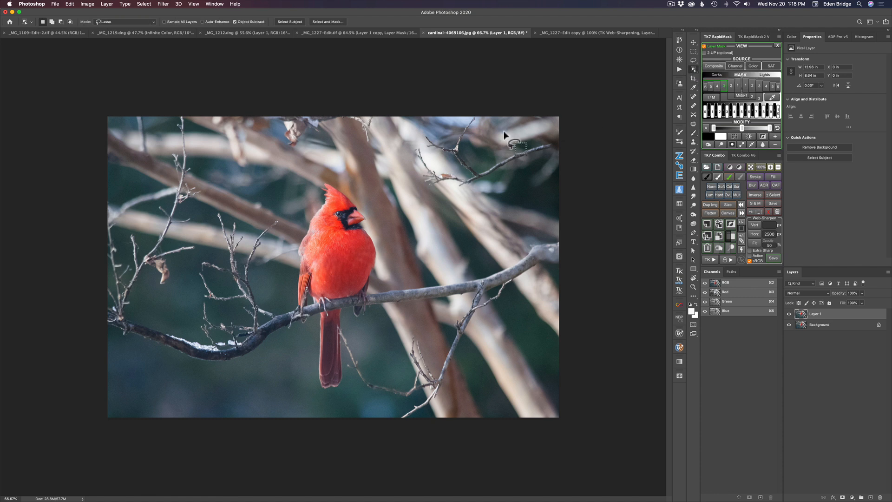
pyautogui.moveTo(286, 249)
pyautogui.mouseDown()
pyautogui.moveTo(285, 332)
pyautogui.moveTo(298, 379)
pyautogui.moveTo(316, 399)
pyautogui.moveTo(354, 371)
pyautogui.mouseUp()
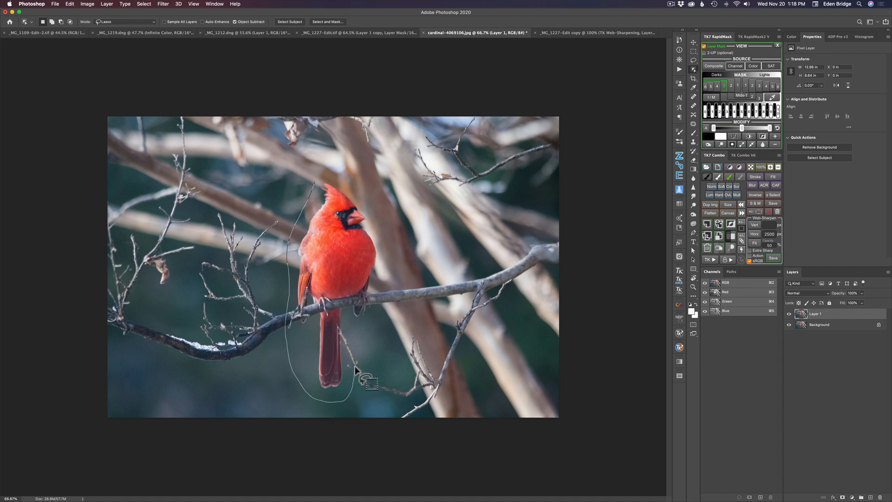
pyautogui.moveTo(365, 333)
pyautogui.mouseDown()
pyautogui.moveTo(386, 273)
pyautogui.moveTo(381, 205)
pyautogui.mouseUp()
pyautogui.moveTo(336, 174); pyautogui.dragTo(326, 182)
# Step: Mask out Layer 1's background with Remove Background and add a Solid Color fill layer above the Background layer
pyautogui.click(822, 146)
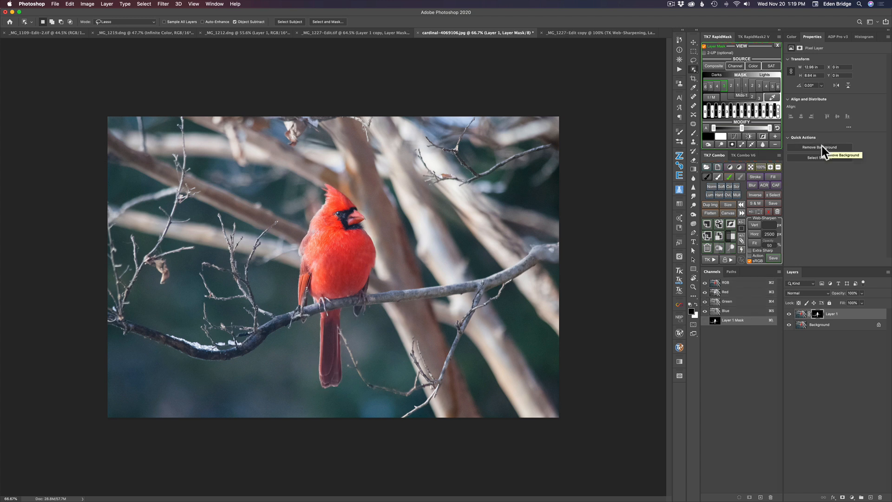
pyautogui.click(804, 327)
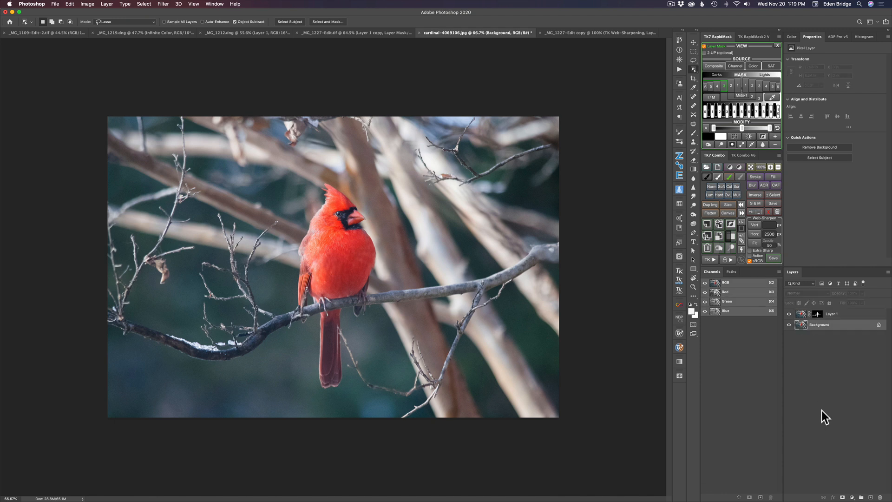
pyautogui.click(853, 497)
pyautogui.click(858, 364)
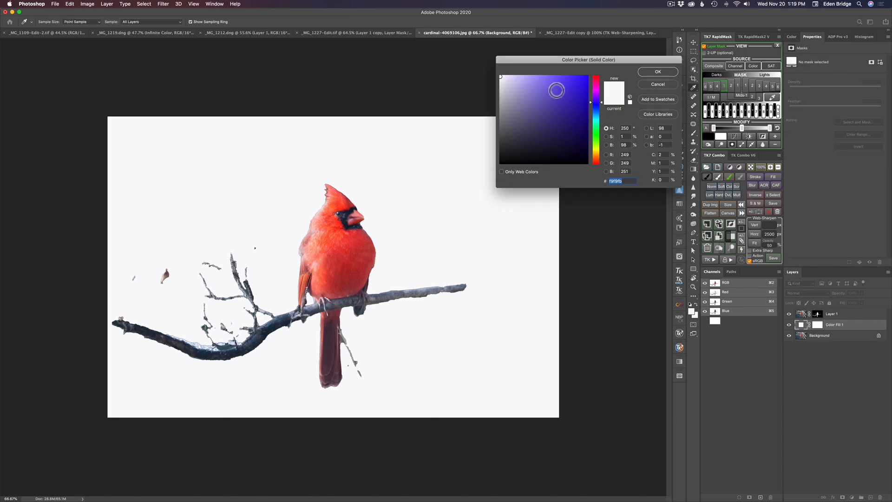
# Step: Set the Solid Color fill to medium blue #4f9ed5
pyautogui.click(555, 90)
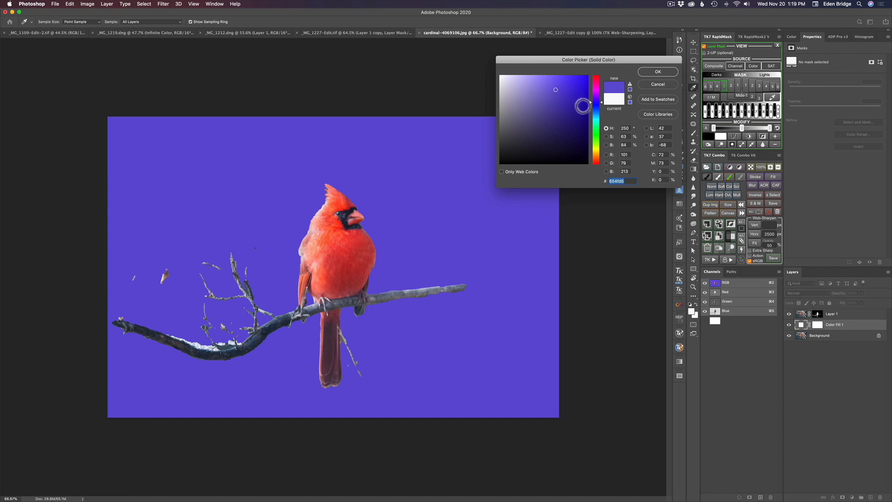
pyautogui.click(602, 111)
pyautogui.moveTo(601, 110); pyautogui.dragTo(601, 113)
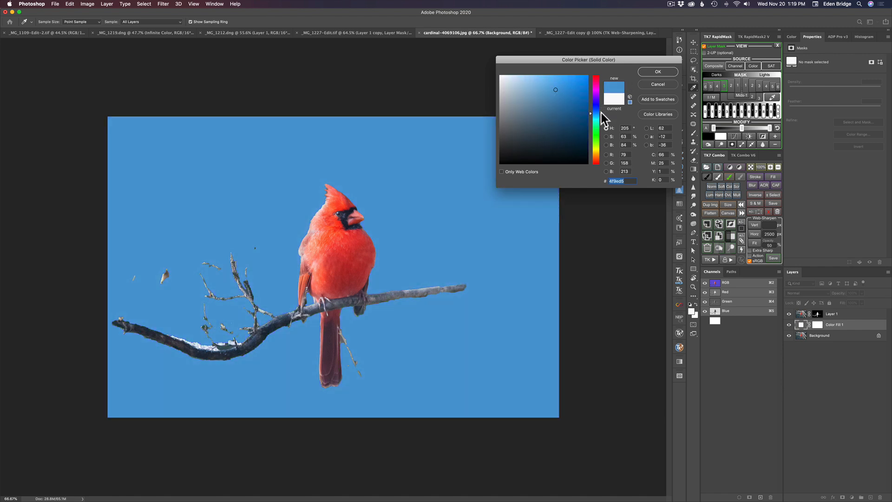
pyautogui.click(648, 71)
# Step: Pass Layer 1's mask through Select and Mask with output to Layer Mask, and apply the mask to the layer
pyautogui.press('w')
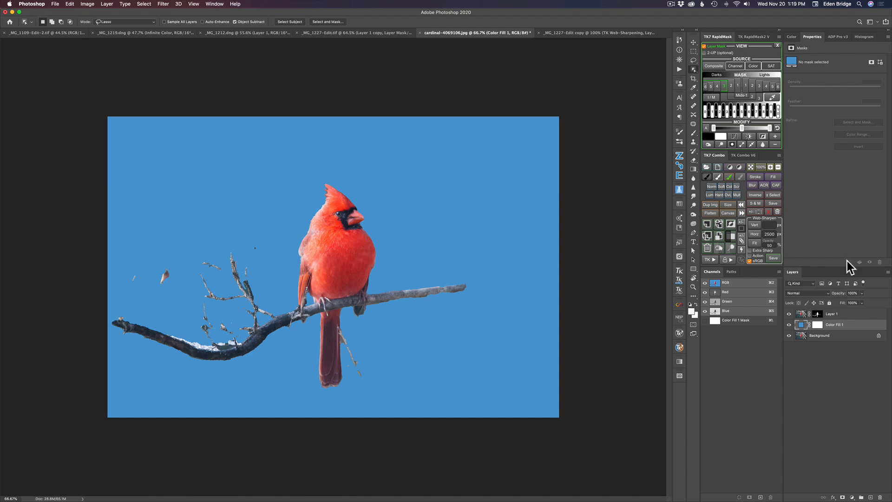
pyautogui.click(818, 314)
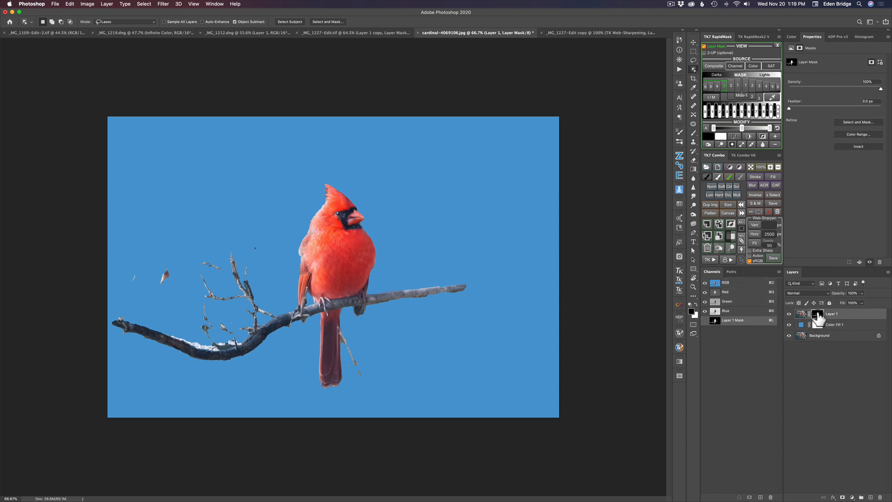
pyautogui.click(865, 124)
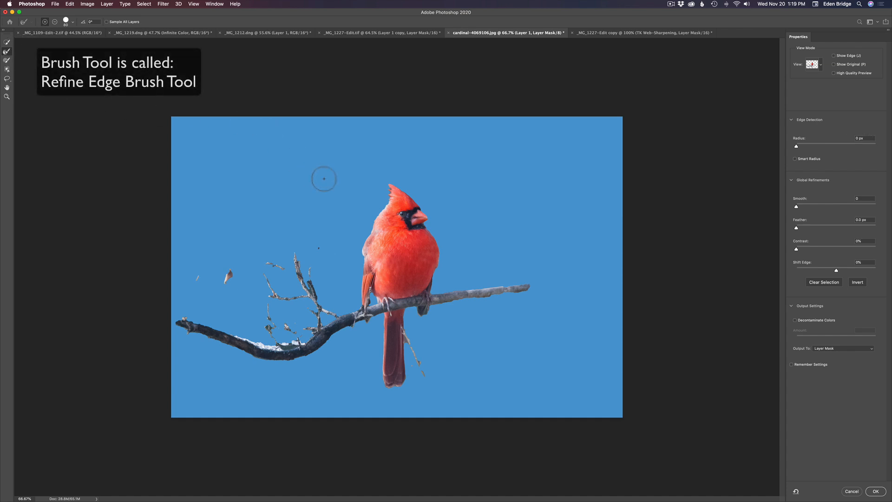
pyautogui.press('[')
pyautogui.press(']')
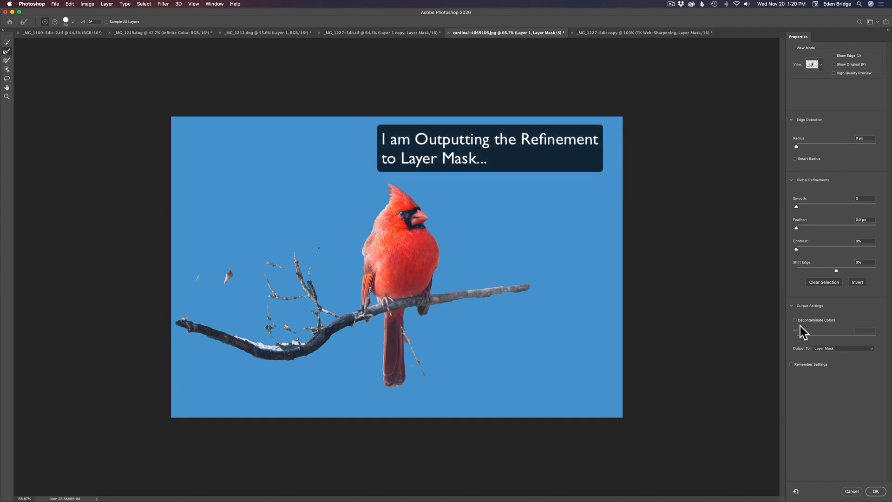
pyautogui.click(878, 492)
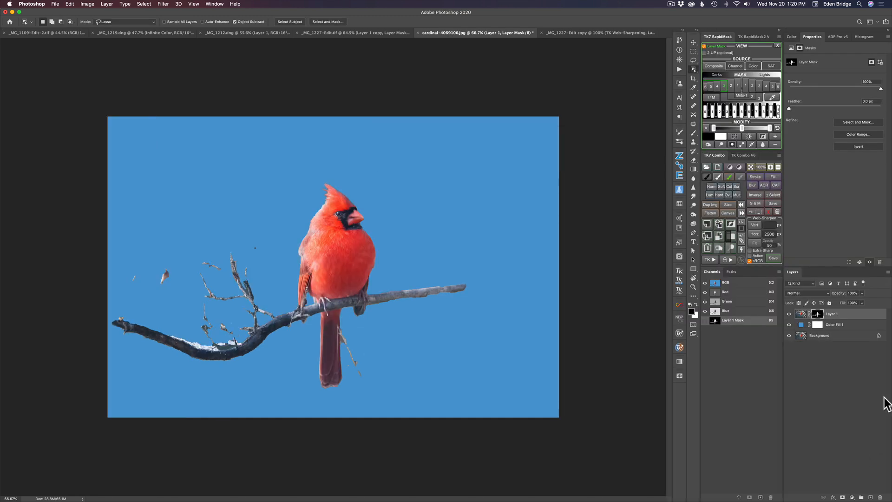
pyautogui.rightClick(817, 314)
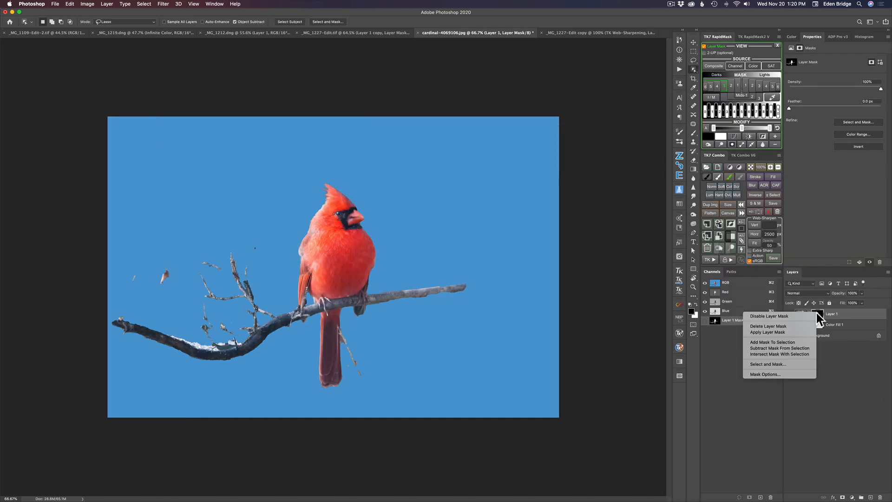
pyautogui.click(789, 333)
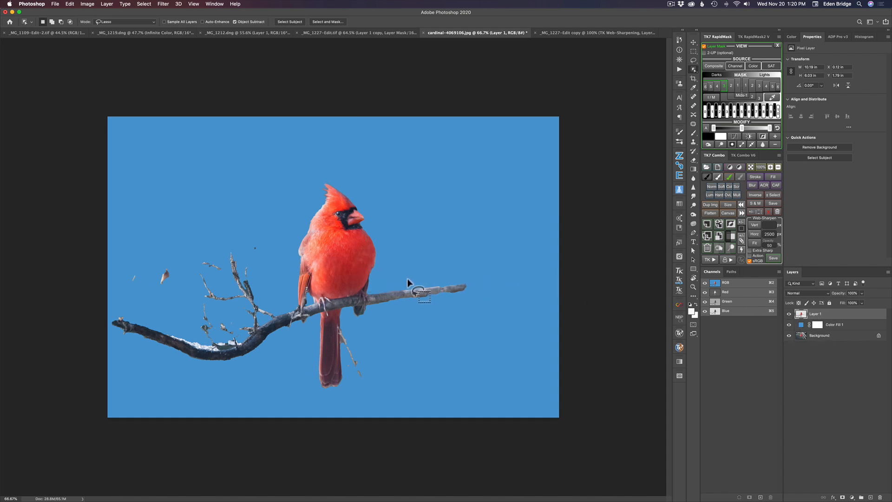
# Step: Erase the branch ends, twigs and stray leaves around the cardinal with an enlarged eraser, keeping only a short perch under its feet
pyautogui.press('e')
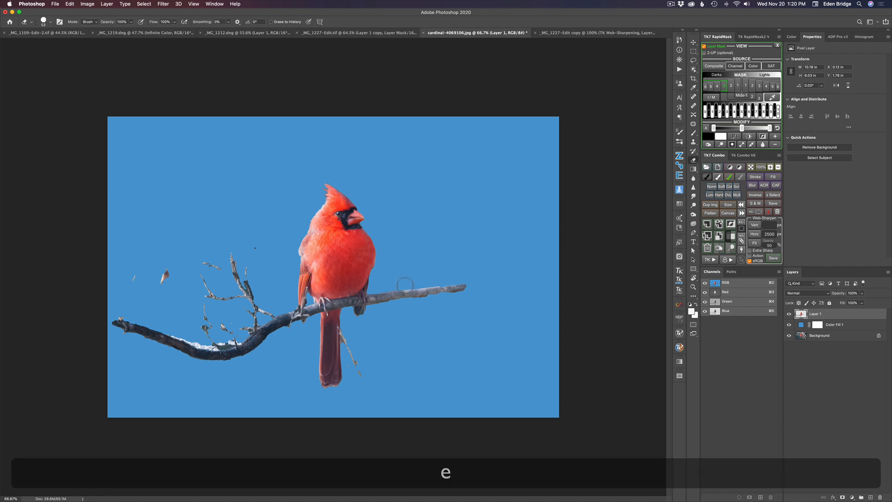
pyautogui.hotkey('ctrl', 'alt')
pyautogui.moveTo(406, 284)
pyautogui.mouseDown()
pyautogui.moveTo(376, 302)
pyautogui.moveTo(390, 296)
pyautogui.mouseUp()
pyautogui.hotkey('ctrl', 'alt')
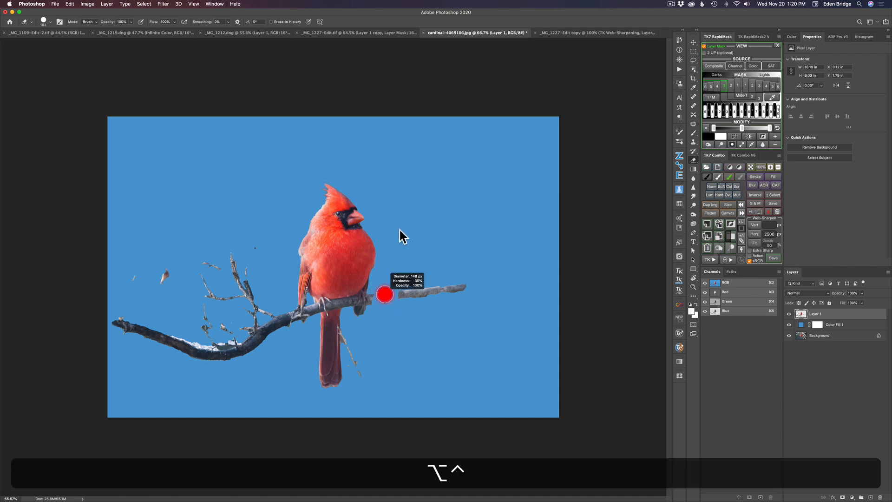
pyautogui.moveTo(399, 231); pyautogui.dragTo(397, 266)
pyautogui.moveTo(382, 300)
pyautogui.mouseDown()
pyautogui.moveTo(455, 286)
pyautogui.moveTo(403, 297)
pyautogui.moveTo(460, 291)
pyautogui.mouseUp()
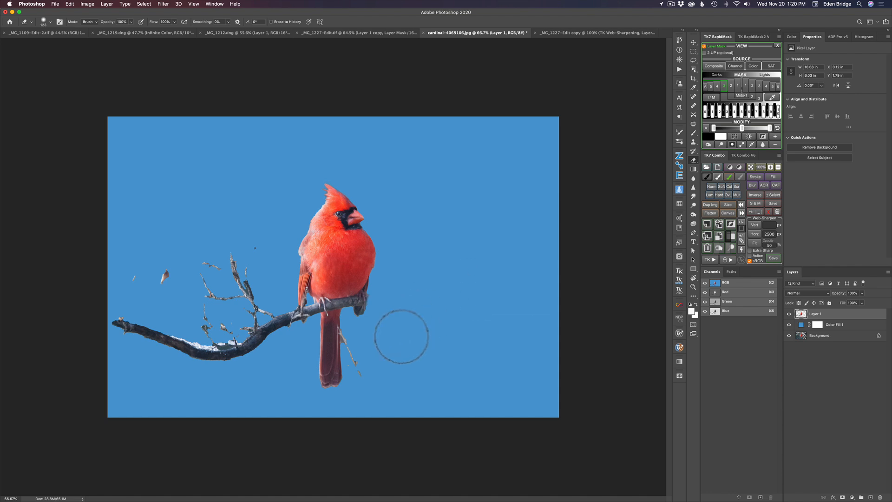
pyautogui.moveTo(363, 341); pyautogui.dragTo(350, 343)
pyautogui.moveTo(228, 279)
pyautogui.mouseDown()
pyautogui.moveTo(248, 280)
pyautogui.moveTo(240, 274)
pyautogui.moveTo(234, 315)
pyautogui.moveTo(247, 273)
pyautogui.moveTo(262, 303)
pyautogui.moveTo(227, 316)
pyautogui.moveTo(239, 371)
pyautogui.moveTo(196, 356)
pyautogui.moveTo(207, 286)
pyautogui.moveTo(211, 298)
pyautogui.moveTo(218, 276)
pyautogui.moveTo(184, 298)
pyautogui.moveTo(155, 281)
pyautogui.moveTo(140, 306)
pyautogui.moveTo(157, 295)
pyautogui.moveTo(178, 349)
pyautogui.moveTo(216, 353)
pyautogui.moveTo(255, 311)
pyautogui.moveTo(261, 333)
pyautogui.moveTo(262, 321)
pyautogui.moveTo(260, 318)
pyautogui.mouseUp()
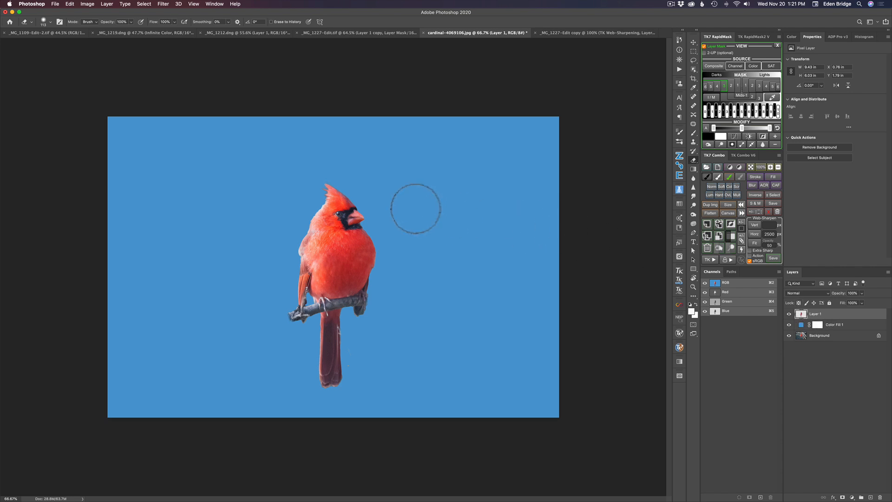
# Step: Move the cutout cardinal layer into the _MG_1227-Edit.tif birch painting, accepting the differing bit depth
pyautogui.press('v')
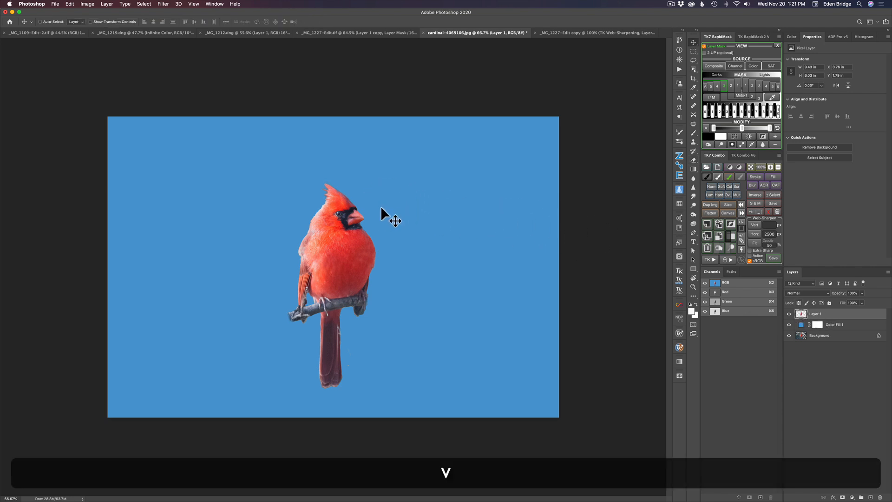
pyautogui.moveTo(342, 242)
pyautogui.mouseDown()
pyautogui.moveTo(331, 210)
pyautogui.moveTo(347, 133)
pyautogui.moveTo(419, 139)
pyautogui.moveTo(387, 16)
pyautogui.moveTo(368, 36)
pyautogui.moveTo(346, 228)
pyautogui.mouseUp()
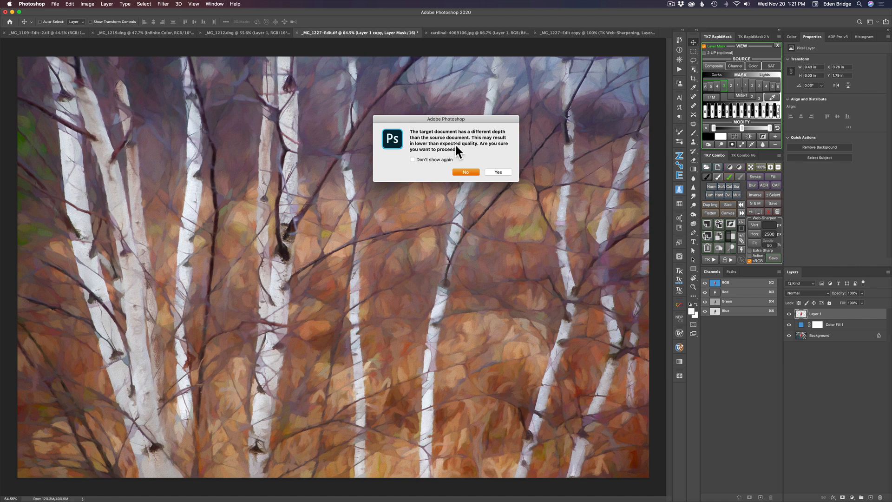
pyautogui.click(500, 171)
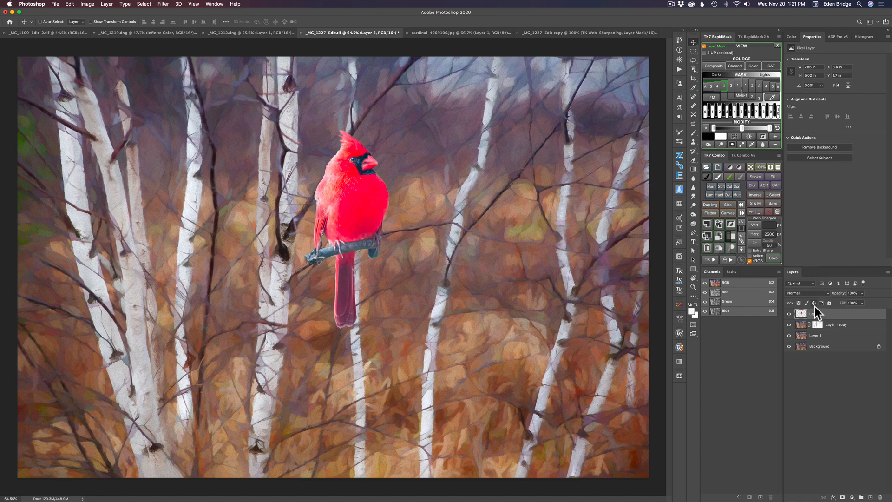
# Step: Add a Curves adjustment clipped to the cardinal's Layer 2 and darken its RGB midtones from input 134 to output 98
pyautogui.click(853, 498)
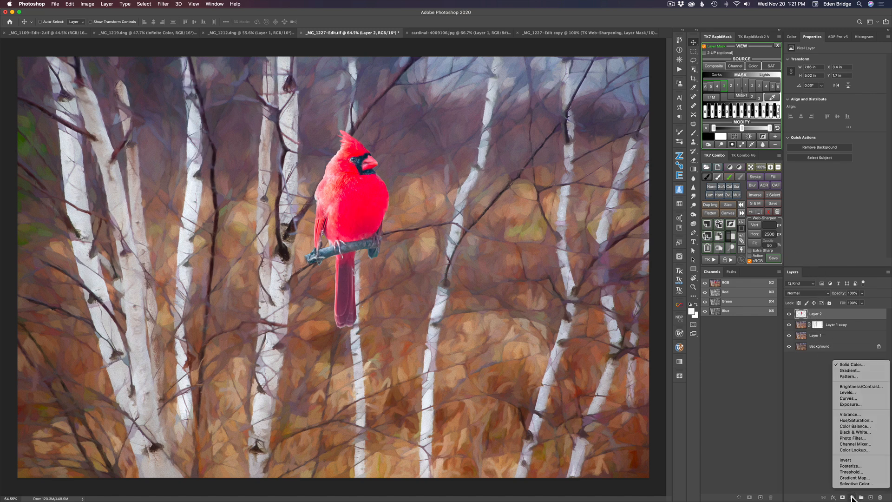
pyautogui.click(860, 398)
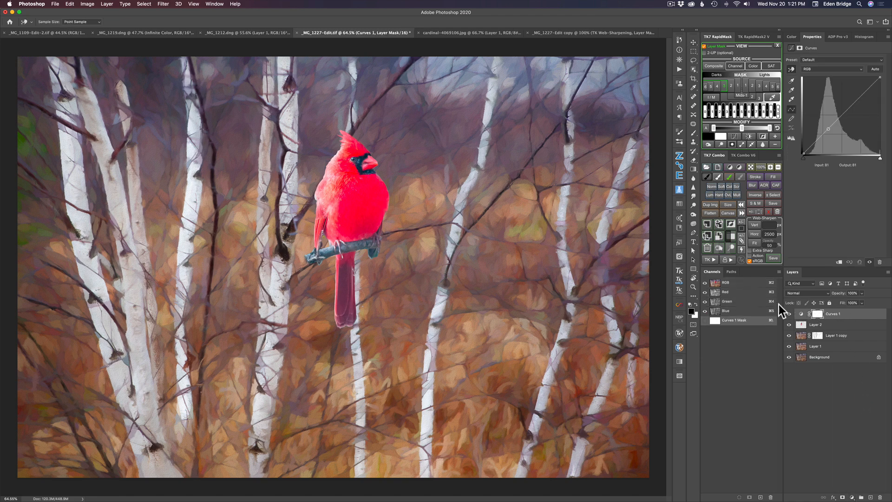
pyautogui.moveTo(807, 320)
pyautogui.mouseDown()
pyautogui.moveTo(809, 327)
pyautogui.moveTo(808, 305)
pyautogui.mouseUp()
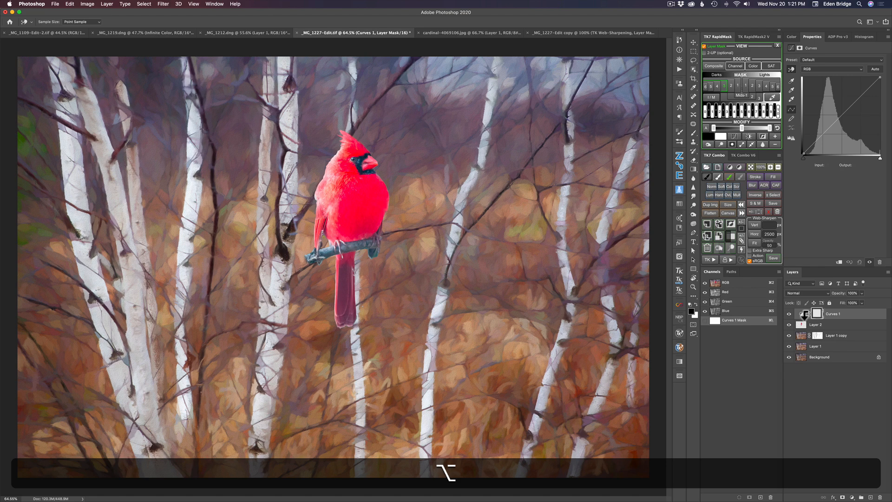
pyautogui.keyDown('alt'); pyautogui.click(806, 316); pyautogui.keyUp('alt')
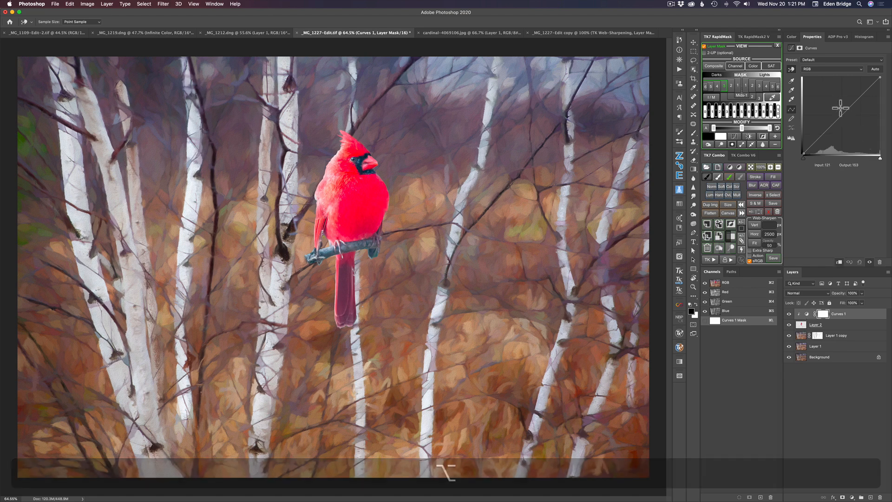
pyautogui.moveTo(844, 115); pyautogui.dragTo(844, 125)
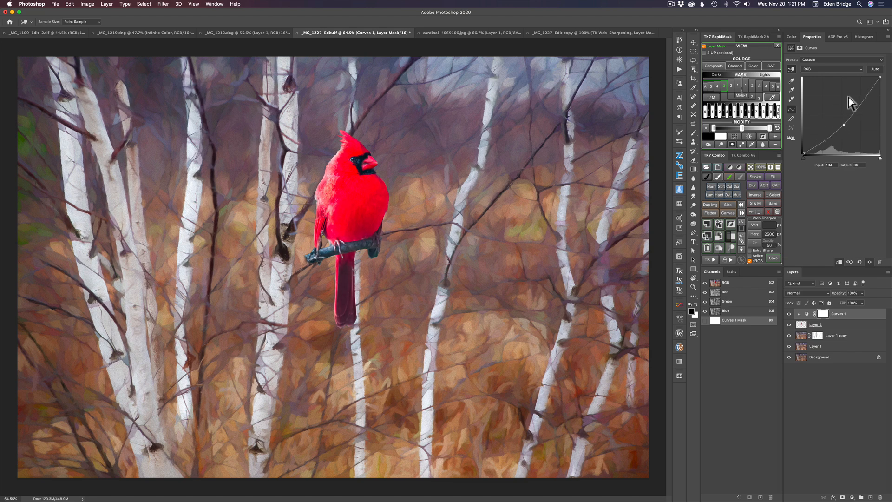
# Step: Lower the midtones of the clipped Curves layer's blue channel to input 125, output 101, and lower the red channel's midtones
pyautogui.click(842, 68)
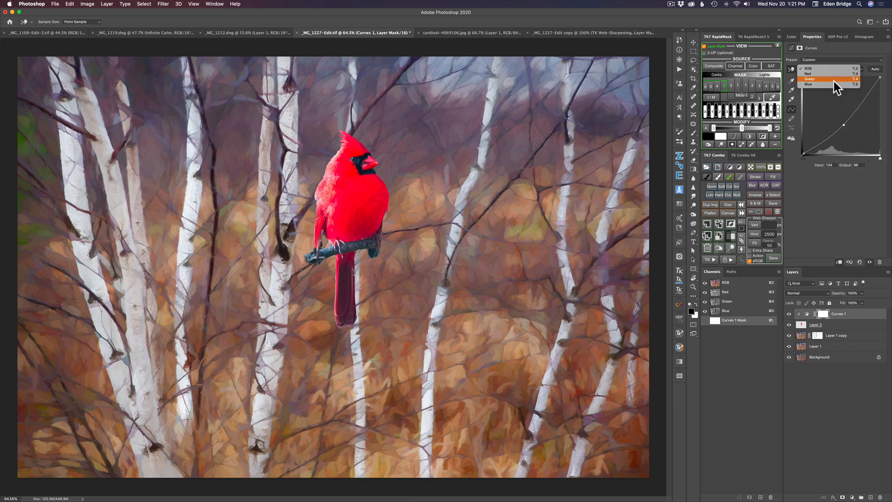
pyautogui.click(832, 84)
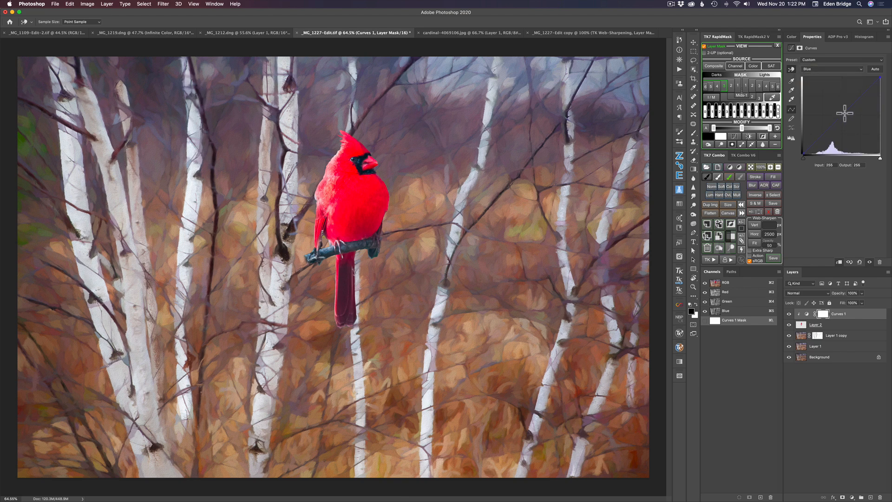
pyautogui.moveTo(841, 115); pyautogui.dragTo(842, 124)
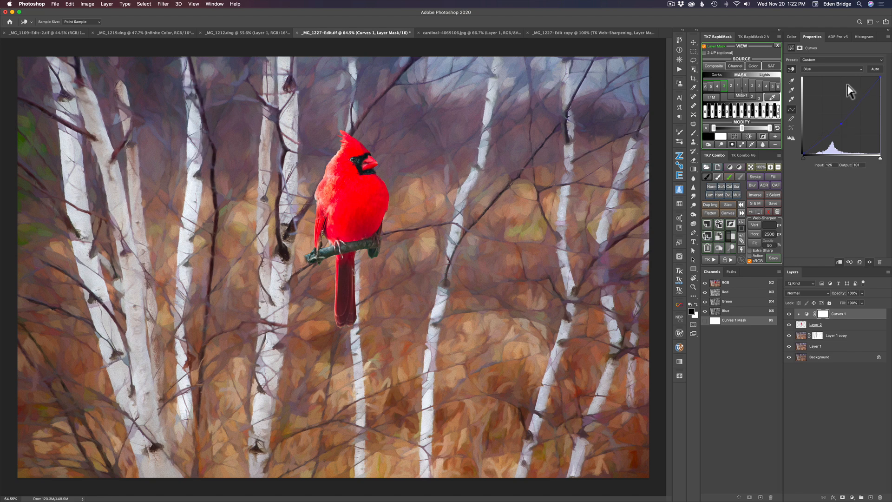
pyautogui.click(840, 67)
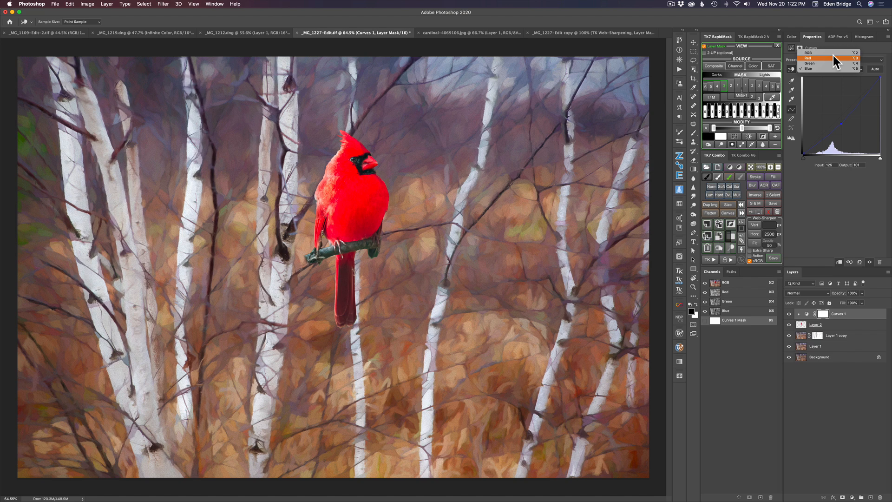
pyautogui.click(835, 57)
pyautogui.moveTo(841, 114); pyautogui.dragTo(843, 125)
# Step: Try a midpoint adjustment on the green channel's curve and remove the point
pyautogui.click(832, 68)
pyautogui.click(832, 77)
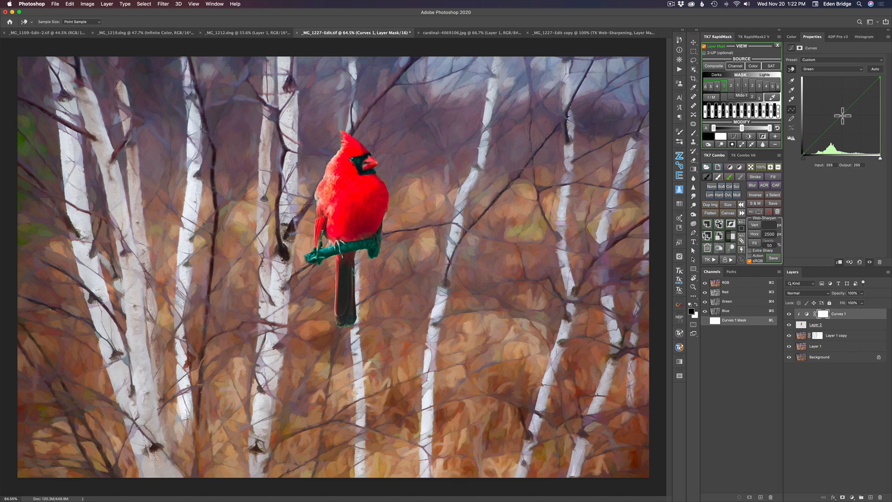
pyautogui.moveTo(842, 115)
pyautogui.mouseDown()
pyautogui.moveTo(837, 96)
pyautogui.moveTo(845, 118)
pyautogui.mouseUp()
pyautogui.moveTo(844, 119); pyautogui.dragTo(888, 122)
# Step: Add a Hue/Saturation adjustment clipped to the cardinal, with saturation -27 and hue +5
pyautogui.click(853, 497)
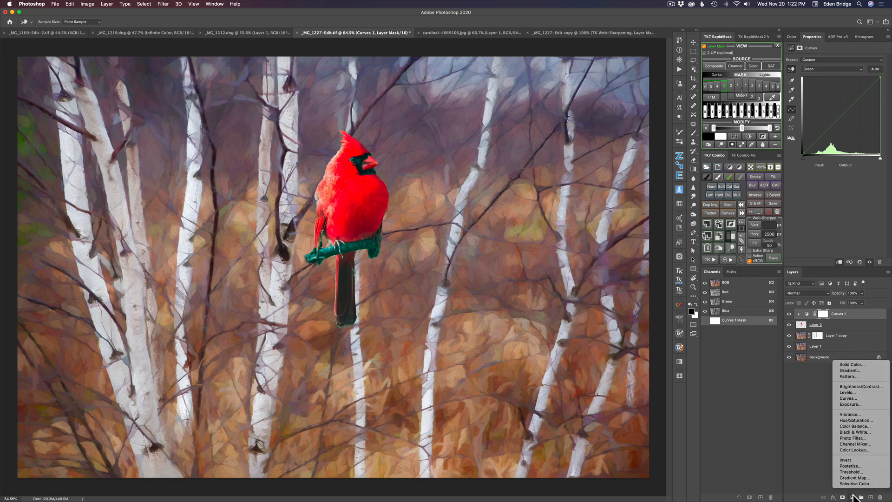
pyautogui.click(859, 420)
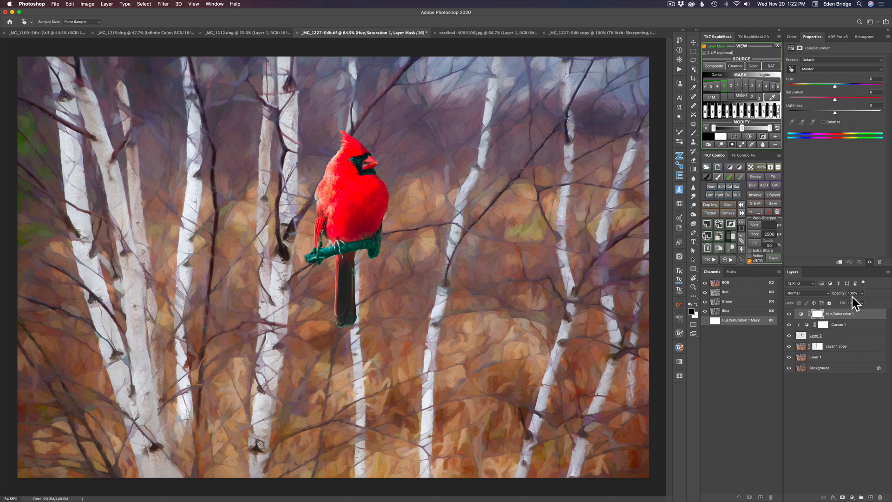
pyautogui.press('alt')
pyautogui.keyDown('alt'); pyautogui.click(801, 315); pyautogui.keyUp('alt')
pyautogui.moveTo(835, 98); pyautogui.dragTo(818, 96)
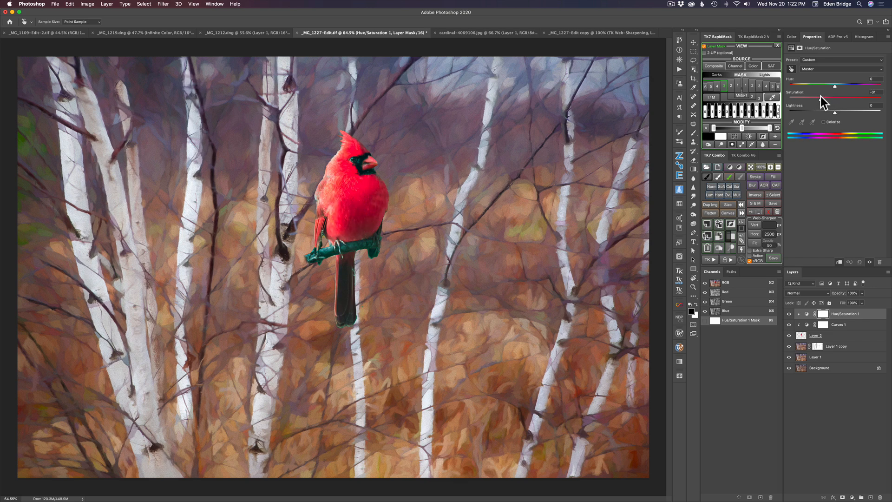
pyautogui.moveTo(819, 99); pyautogui.dragTo(839, 85)
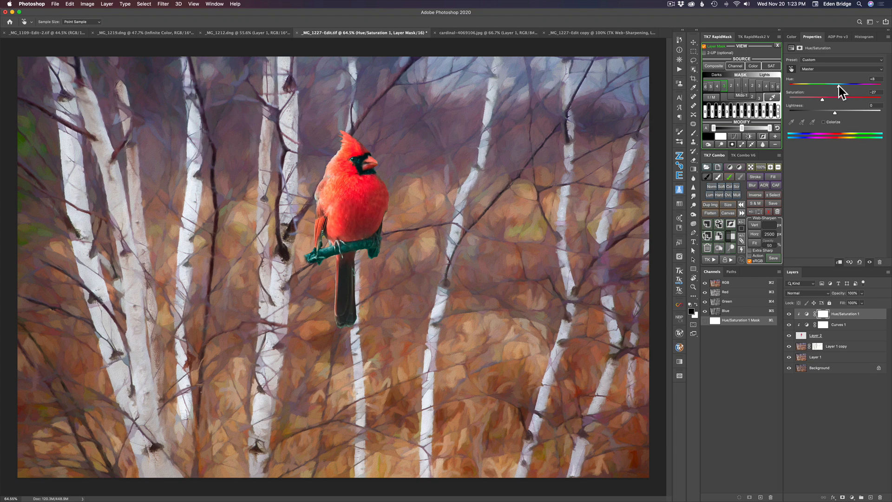
pyautogui.moveTo(839, 86); pyautogui.dragTo(837, 86)
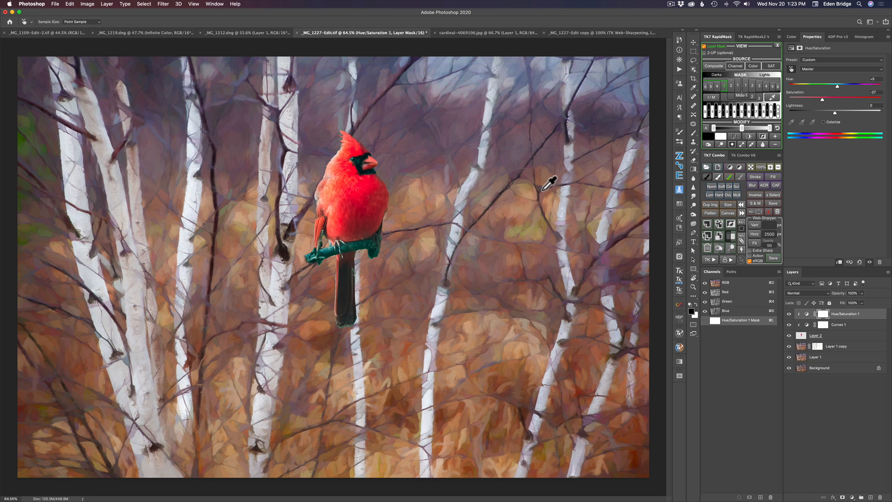
# Step: Transform the cardinal's Layer 2, scaling it to about 33% and moving it beside the leftmost birches near the image's upper edge
pyautogui.press('super+t')
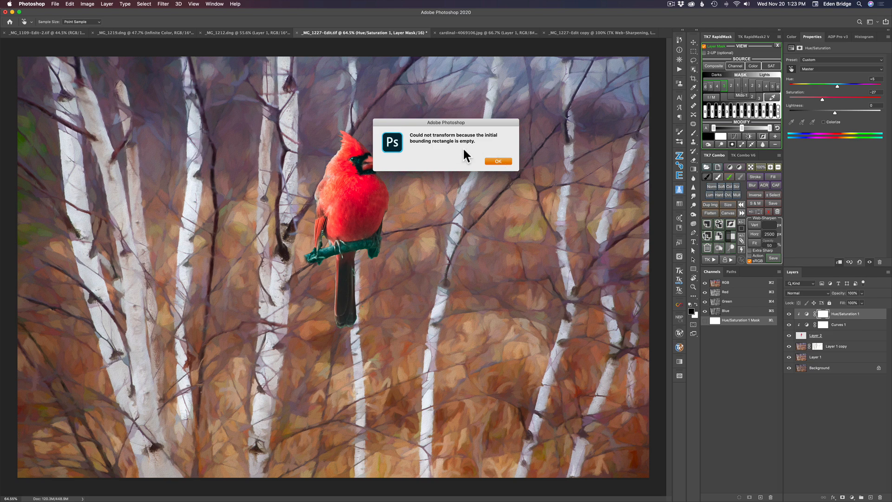
pyautogui.click(508, 159)
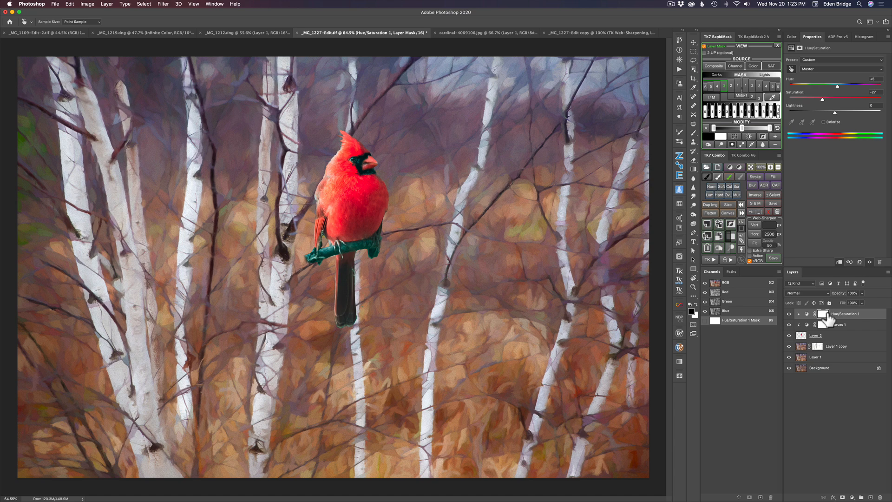
pyautogui.click(802, 337)
pyautogui.press('v')
pyautogui.press('super+t')
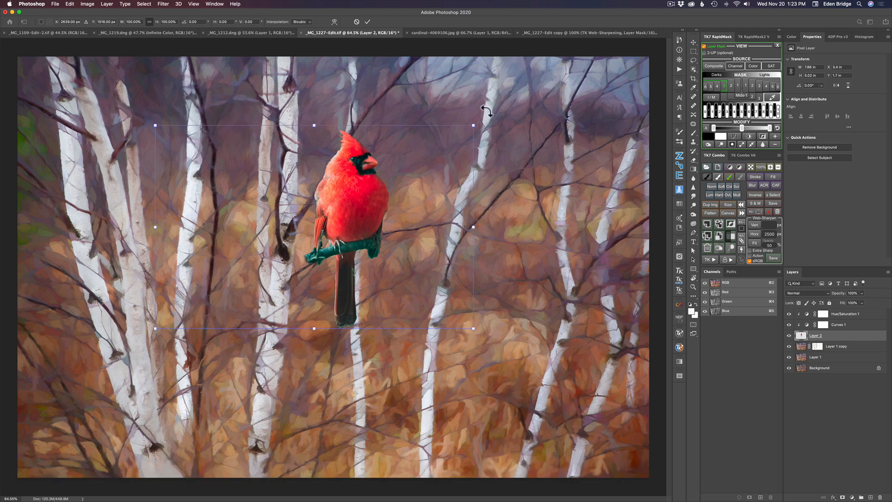
pyautogui.moveTo(473, 125); pyautogui.dragTo(168, 114)
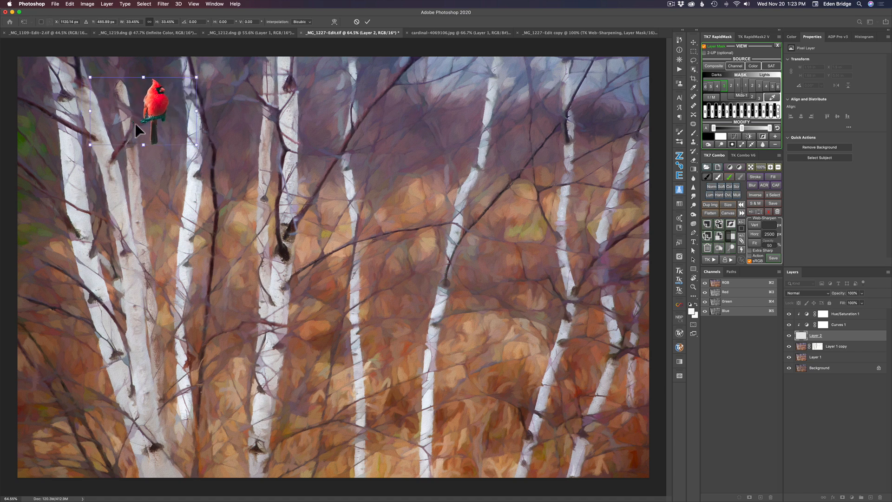
pyautogui.moveTo(156, 119)
pyautogui.mouseDown()
pyautogui.moveTo(166, 113)
pyautogui.moveTo(147, 129)
pyautogui.mouseUp()
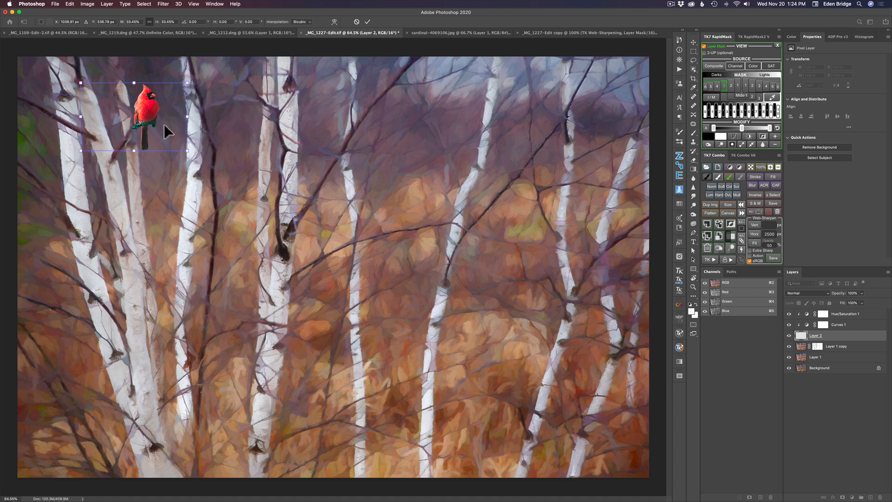
# Step: Shrink the cardinal further in place to about 24.7% width and 27.4% height, and apply the transform
pyautogui.press('super+minus')
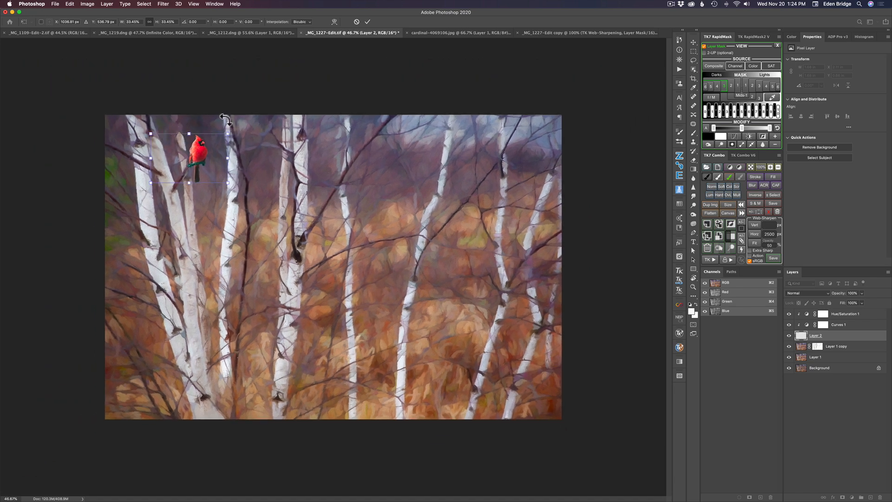
pyautogui.moveTo(150, 133); pyautogui.dragTo(197, 157)
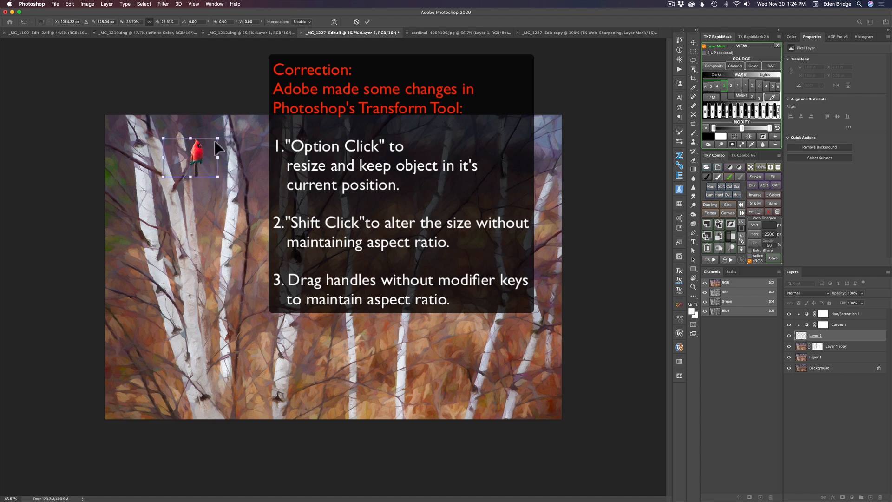
pyautogui.moveTo(218, 138); pyautogui.dragTo(207, 150)
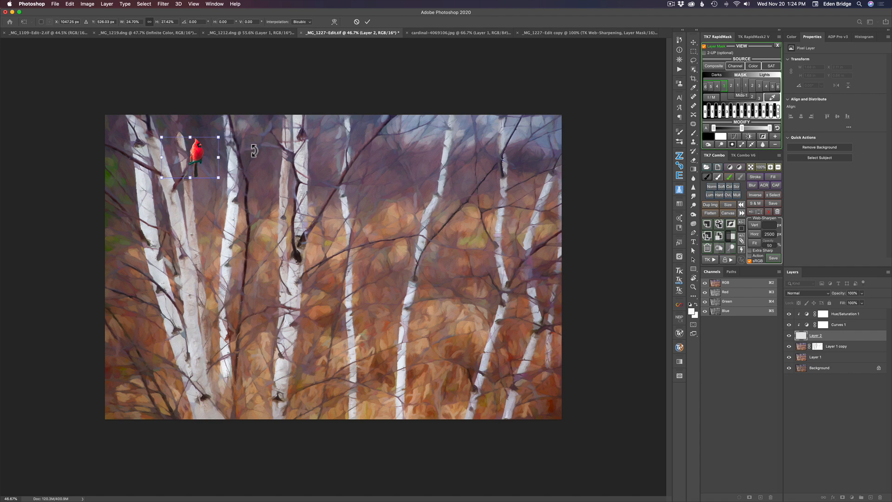
pyautogui.press('Return')
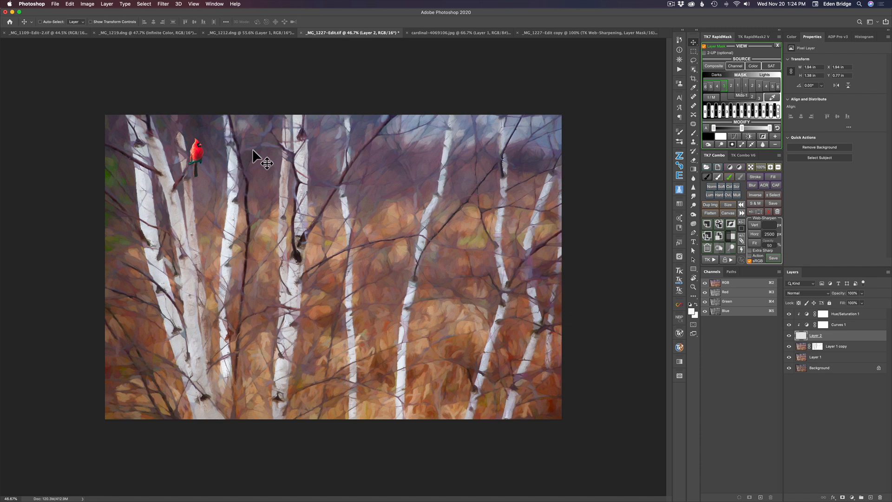
# Step: Add a Color Balance adjustment above Layer 2 and set its shadows to green +2, yellow -9 and a shift toward red
pyautogui.click(853, 497)
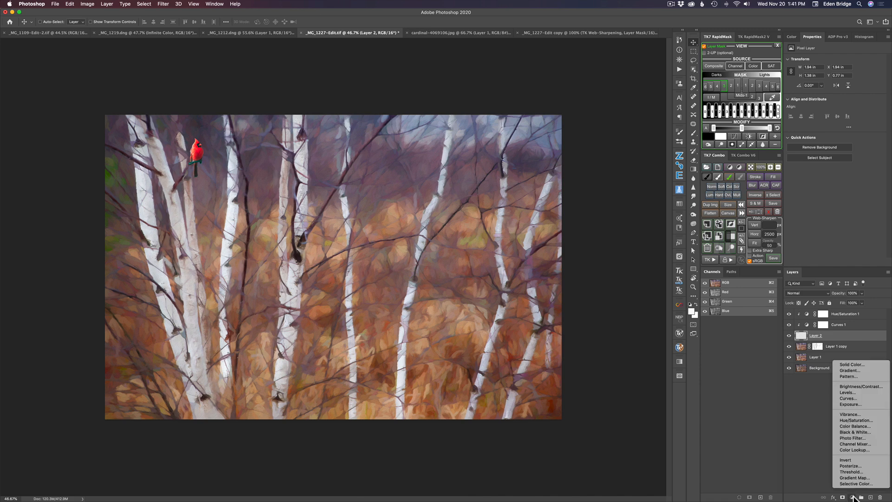
pyautogui.click(850, 425)
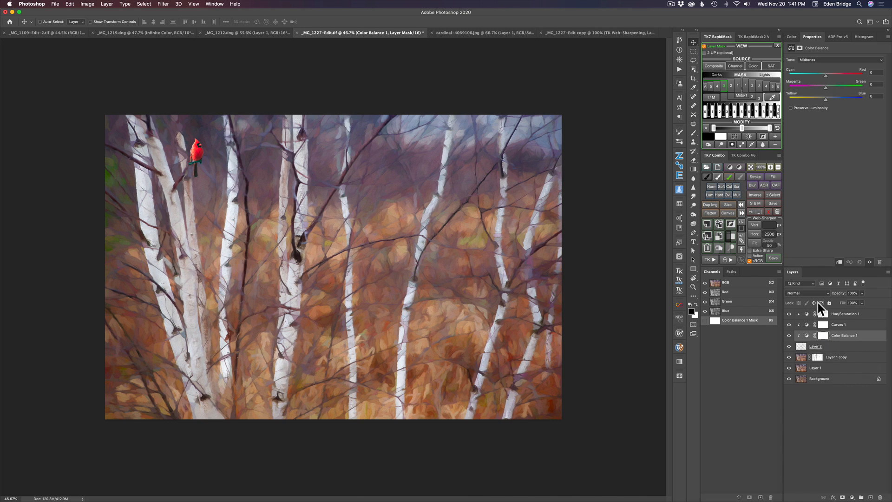
pyautogui.click(816, 59)
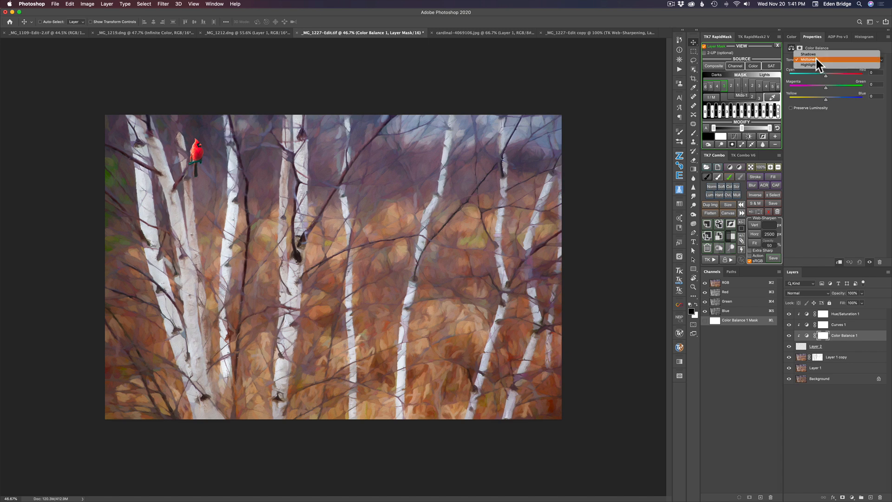
pyautogui.click(813, 54)
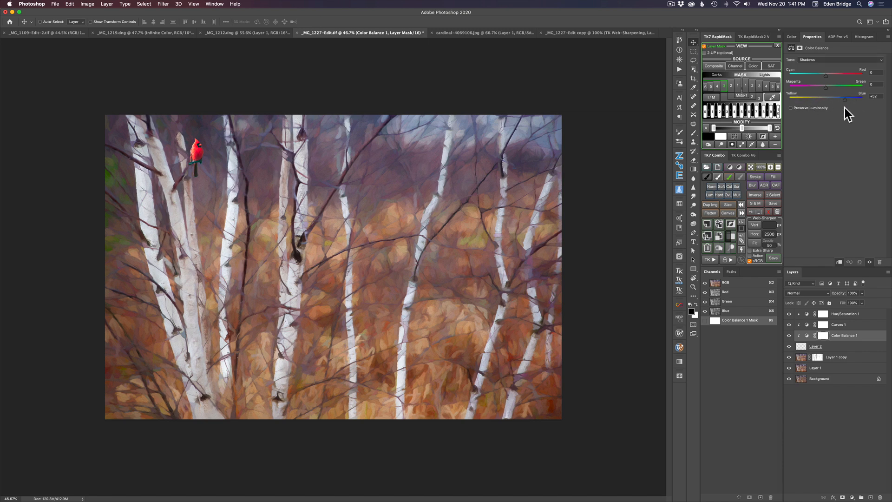
pyautogui.moveTo(822, 106); pyautogui.dragTo(822, 106)
pyautogui.moveTo(832, 87)
pyautogui.mouseDown()
pyautogui.moveTo(769, 82)
pyautogui.moveTo(822, 88)
pyautogui.mouseUp()
pyautogui.moveTo(827, 75)
pyautogui.mouseDown()
pyautogui.moveTo(835, 76)
pyautogui.moveTo(796, 77)
pyautogui.moveTo(839, 79)
pyautogui.mouseUp()
# Step: Adjust the Color Balance midtones, changing yellow-blue to about +25 and fine-tuning the magenta-green and cyan-red balance
pyautogui.click(821, 57)
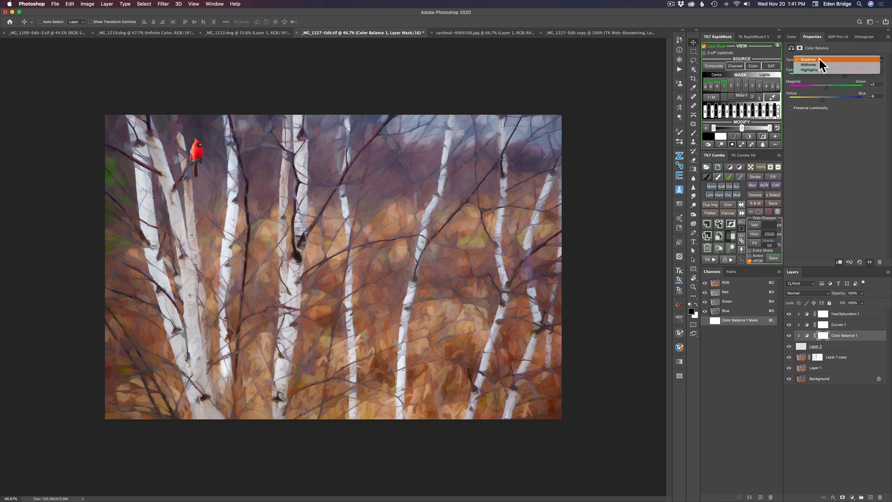
pyautogui.click(819, 65)
pyautogui.moveTo(826, 99)
pyautogui.mouseDown()
pyautogui.moveTo(837, 99)
pyautogui.moveTo(817, 97)
pyautogui.mouseUp()
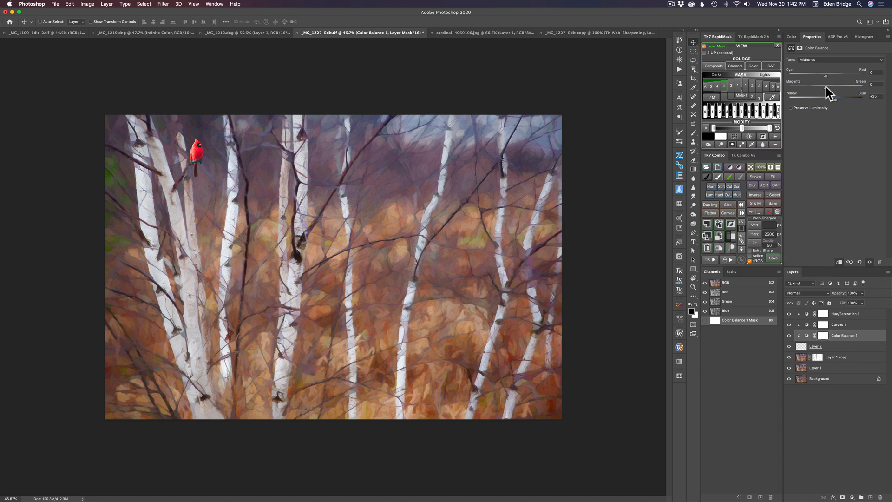
pyautogui.moveTo(827, 88)
pyautogui.mouseDown()
pyautogui.moveTo(841, 90)
pyautogui.moveTo(831, 93)
pyautogui.mouseUp()
pyautogui.moveTo(835, 77)
pyautogui.mouseDown()
pyautogui.moveTo(810, 75)
pyautogui.moveTo(841, 80)
pyautogui.mouseUp()
# Step: Compare the cardinal's colors with the Color Balance layer hidden and shown
pyautogui.click(789, 336)
pyautogui.click(790, 336)
pyautogui.click(790, 336)
pyautogui.click(789, 335)
pyautogui.moveTo(840, 293); pyautogui.dragTo(706, 289)
pyautogui.moveTo(705, 289)
pyautogui.mouseDown()
pyautogui.moveTo(687, 285)
pyautogui.moveTo(702, 289)
pyautogui.moveTo(699, 282)
pyautogui.mouseUp()
pyautogui.click(790, 335)
pyautogui.click(790, 336)
pyautogui.click(790, 336)
pyautogui.click(791, 335)
# Step: Stamp all visible layers into a new layer above Hue/Saturation 1 and open it in Topaz Studio 2
pyautogui.click(851, 319)
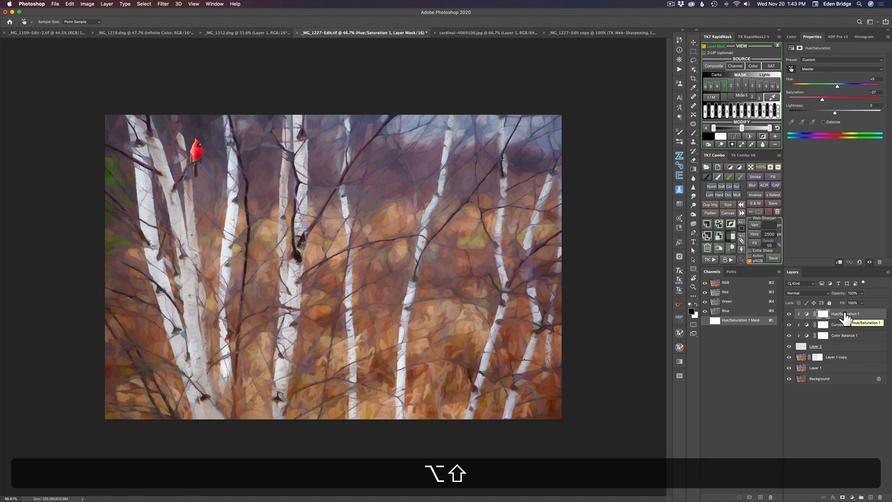
pyautogui.press('alt+shift+super+e')
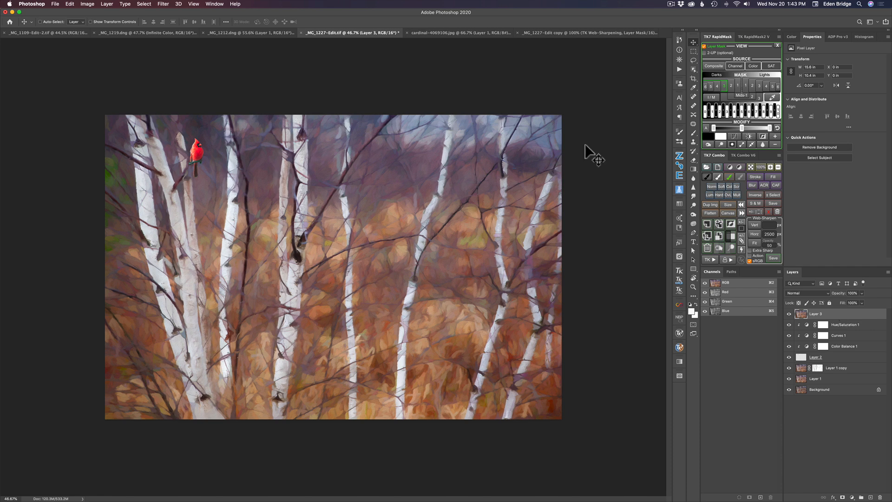
pyautogui.click(164, 4)
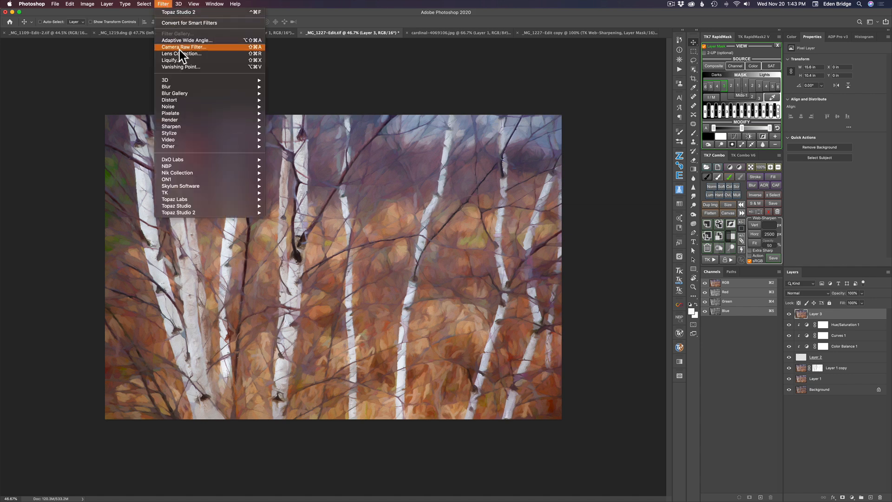
pyautogui.moveTo(216, 213)
pyautogui.click(309, 211)
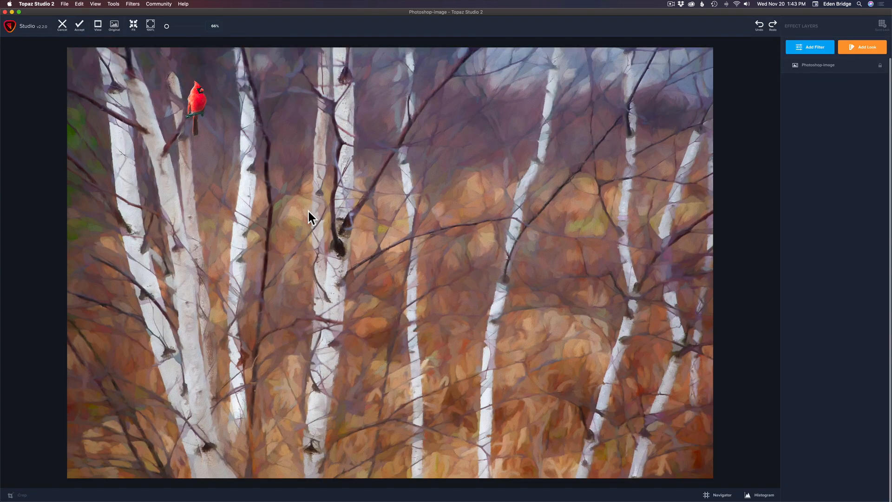
# Step: Add an Impression filter to the image and set its texture background type to Original
pyautogui.click(814, 47)
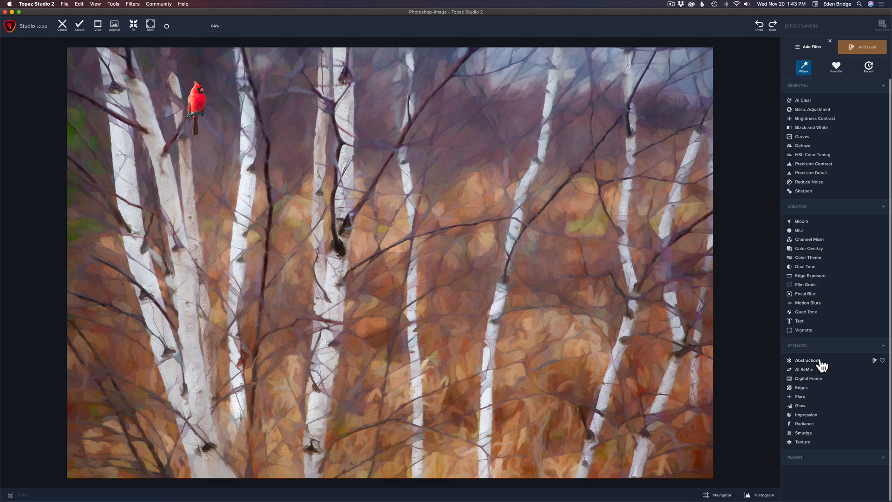
pyautogui.click(806, 414)
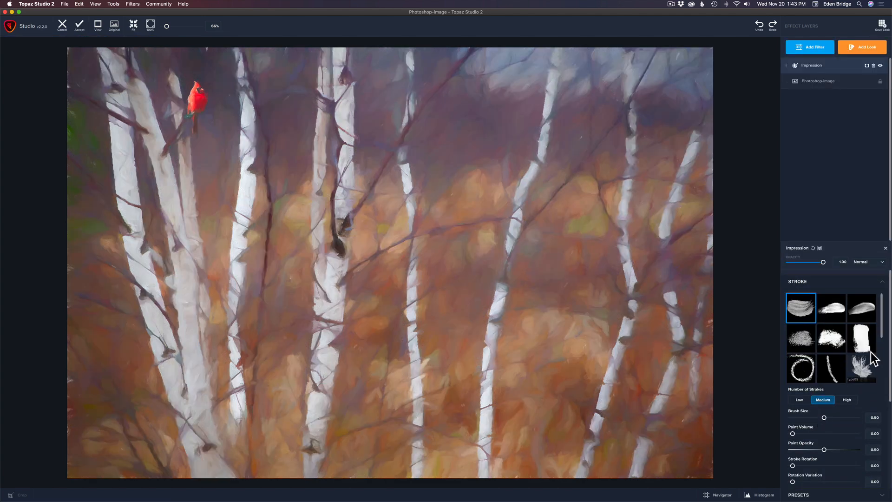
pyautogui.scroll(-5, 891, 325)
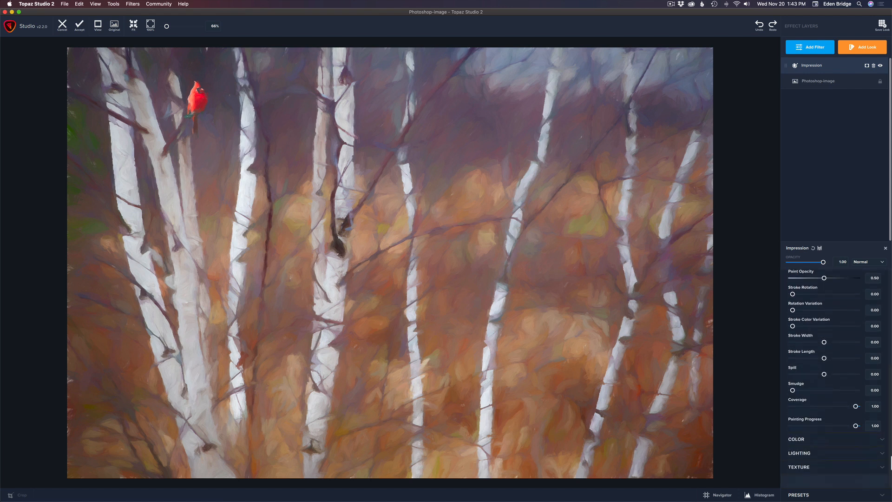
pyautogui.click(852, 466)
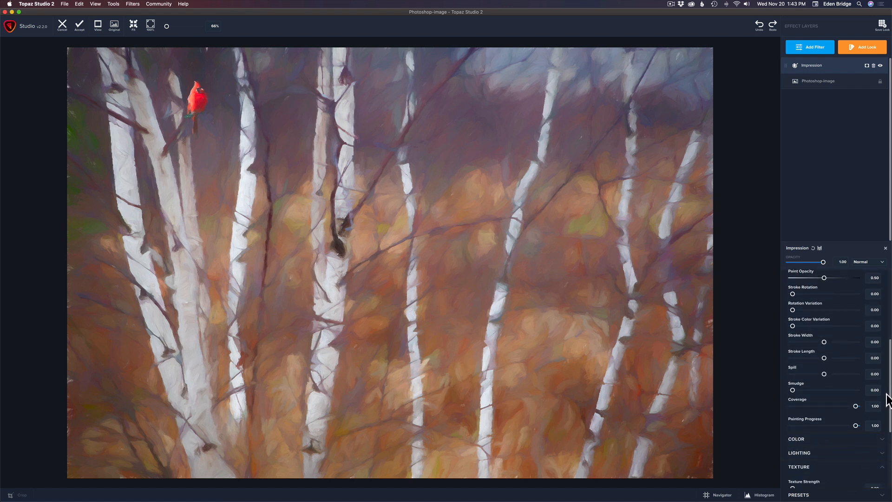
pyautogui.scroll(-5, 888, 399)
pyautogui.click(821, 449)
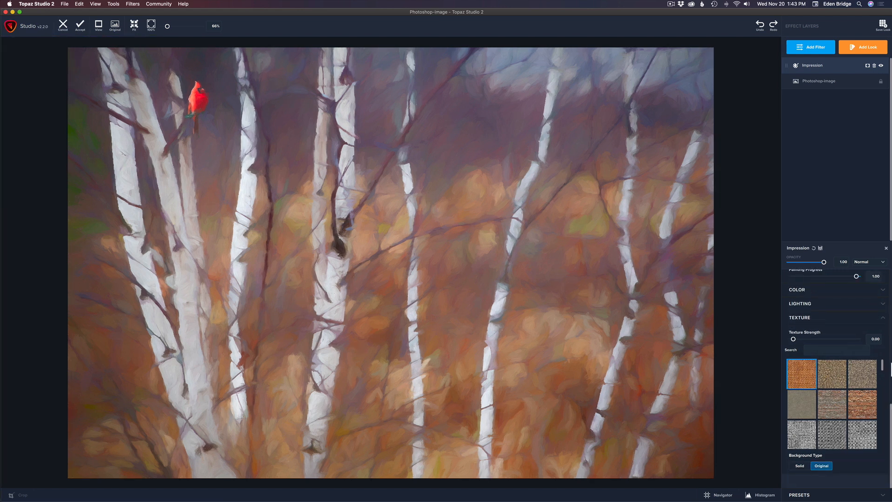
# Step: Reduce the Impression brush size to 0.01 and compare the image with the effect off and on
pyautogui.scroll(5, 886, 399)
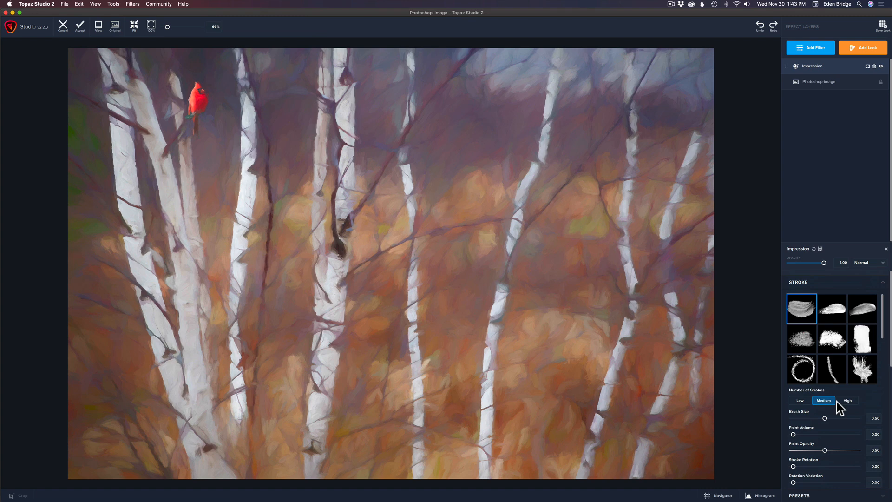
pyautogui.moveTo(825, 418); pyautogui.dragTo(790, 414)
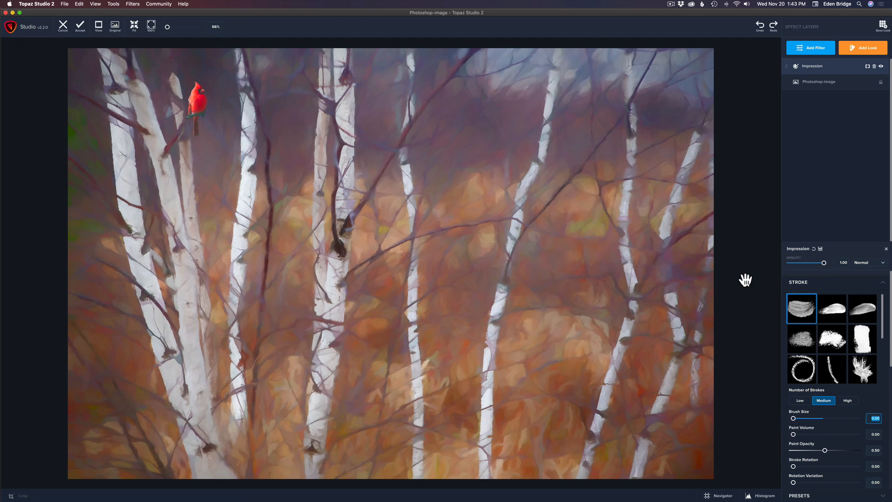
pyautogui.click(883, 71)
pyautogui.click(882, 71)
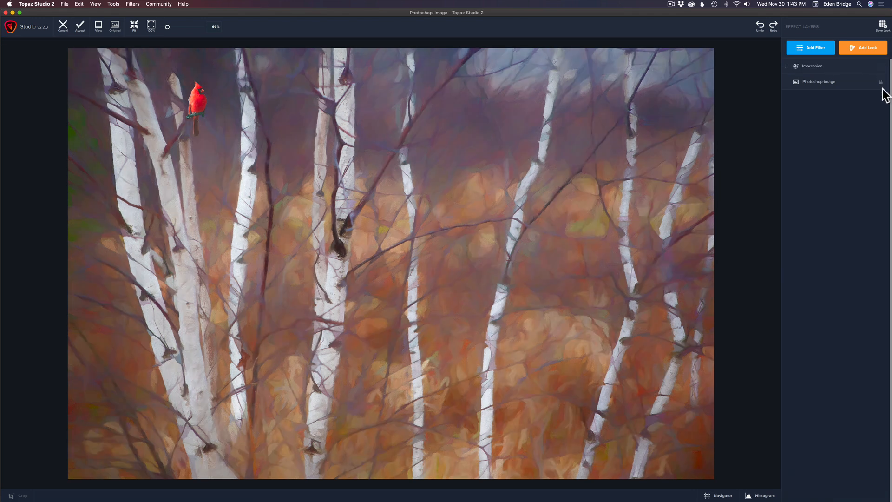
# Step: Lower the Impression filter's opacity to about 0.6 and accept the result back into Photoshop
pyautogui.click(816, 66)
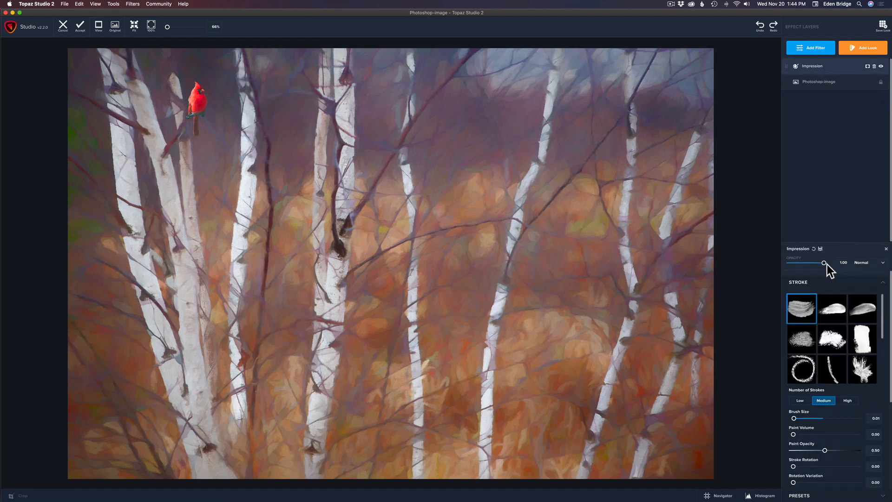
pyautogui.moveTo(825, 263); pyautogui.dragTo(790, 264)
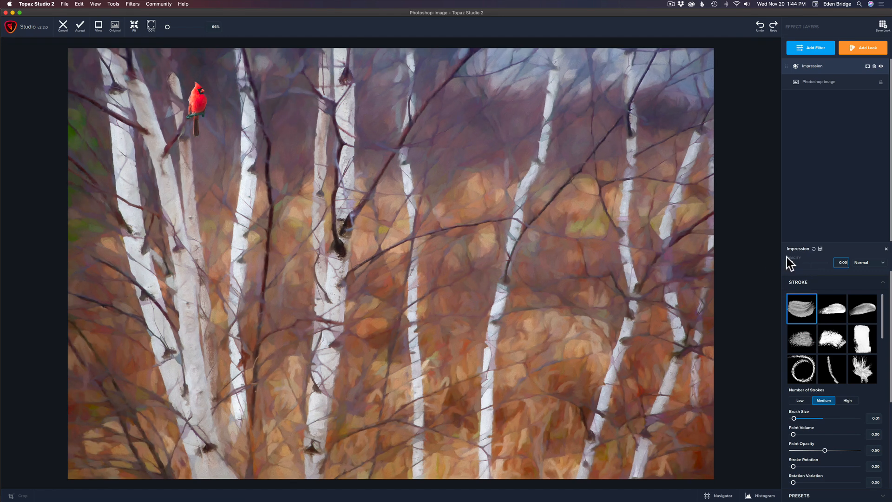
pyautogui.moveTo(788, 258); pyautogui.dragTo(810, 261)
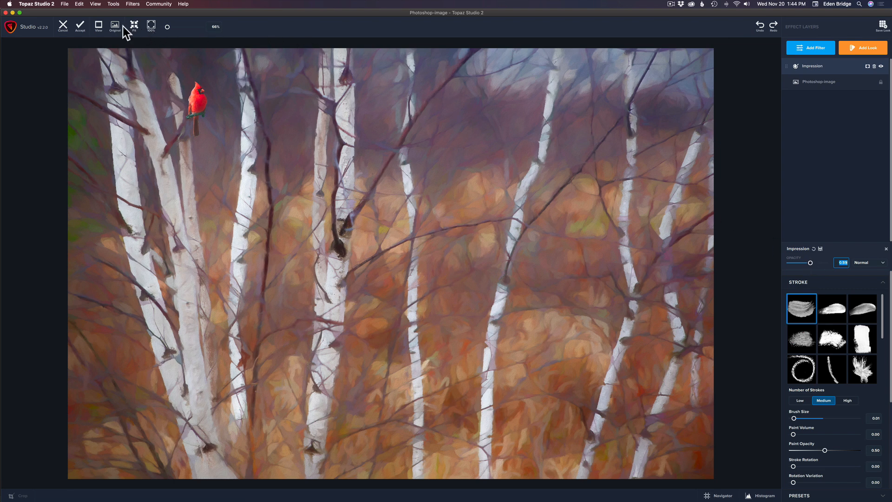
pyautogui.click(80, 28)
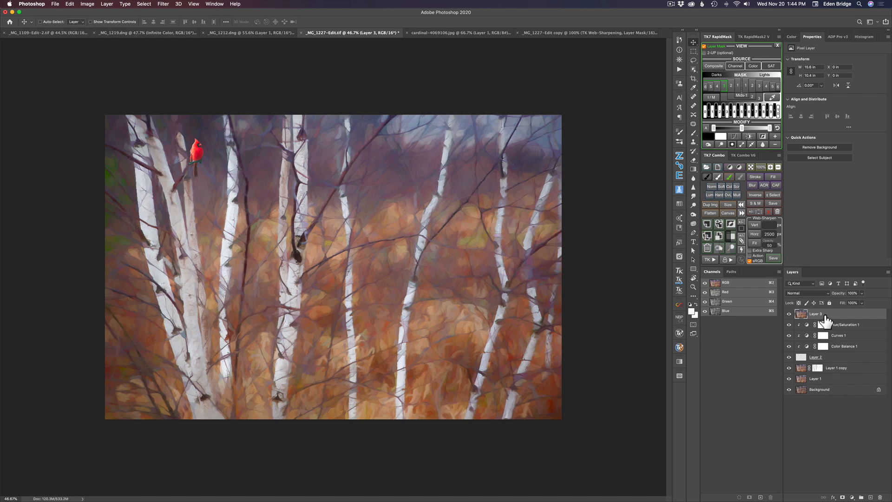
# Step: Add a black layer mask to Layer 3 to hide the Impression effect
pyautogui.press('alt')
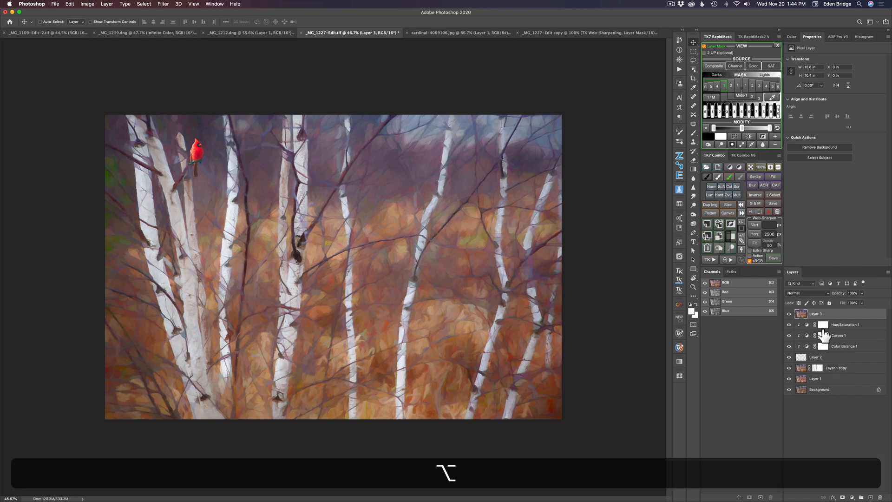
pyautogui.keyDown('alt'); pyautogui.click(843, 497); pyautogui.keyUp('alt')
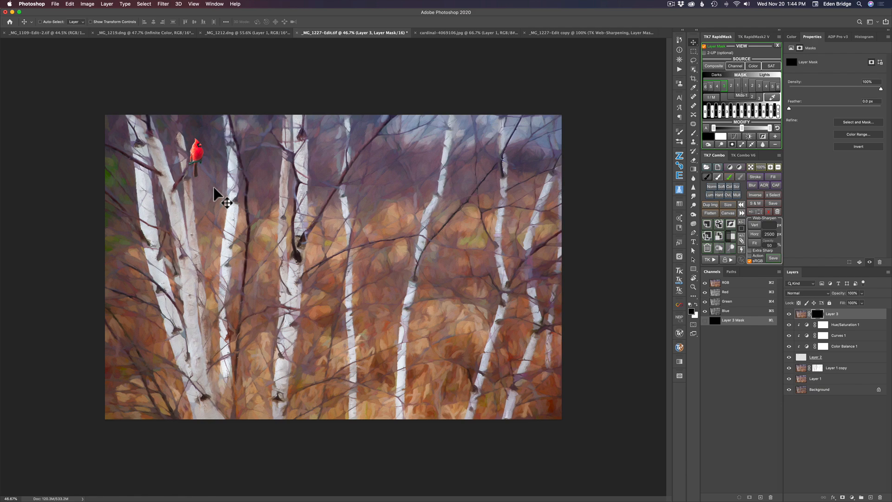
pyautogui.scroll(10, 214, 188)
pyautogui.scroll(6, 214, 187)
pyautogui.hscroll(-5, 214, 188)
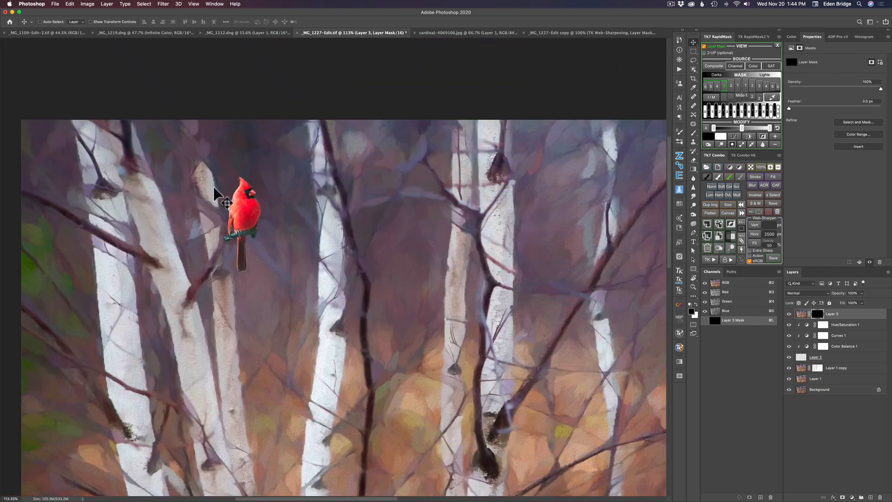
pyautogui.scroll(3, 214, 188)
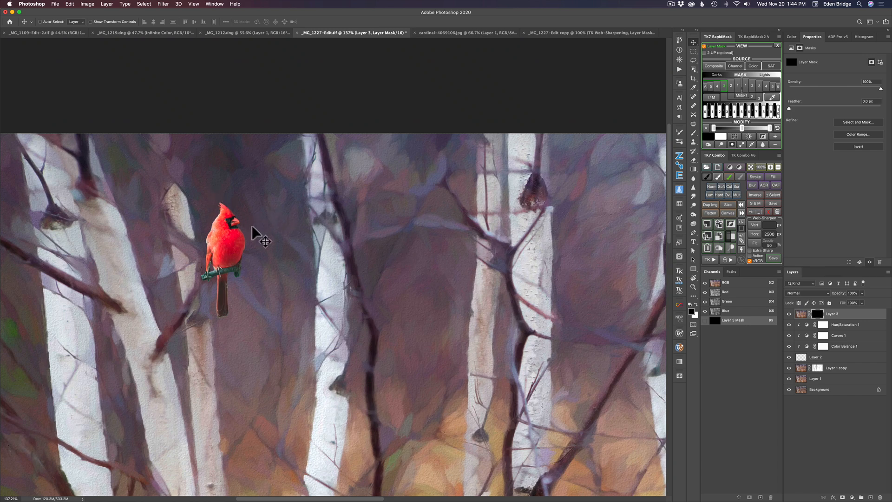
# Step: Brush over the cardinal on Layer 3's mask and set white as the painting colour
pyautogui.press('b')
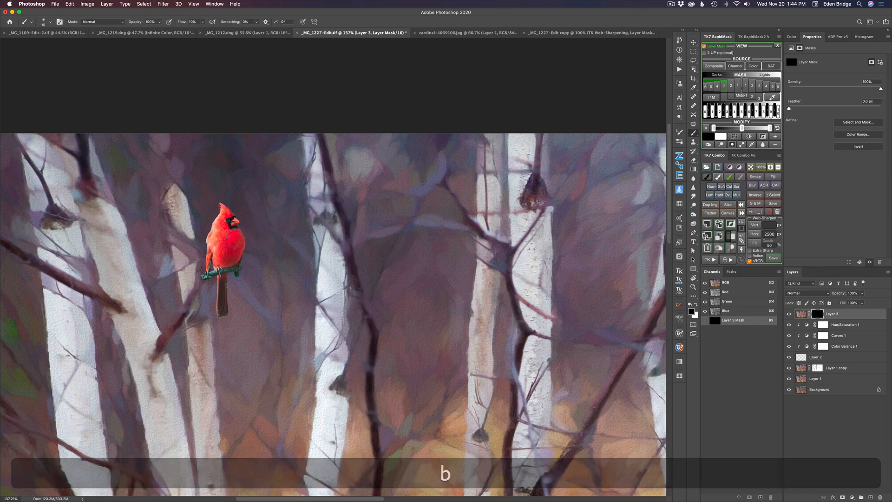
pyautogui.moveTo(234, 241); pyautogui.dragTo(247, 243)
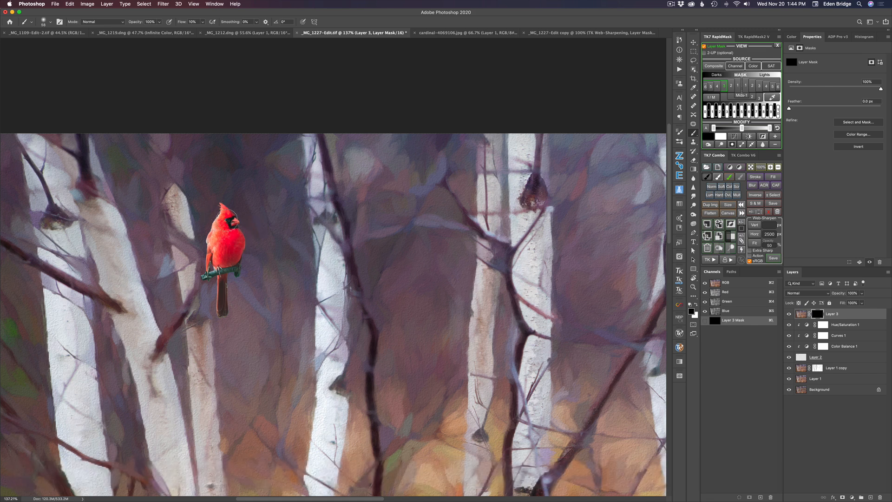
pyautogui.moveTo(229, 216); pyautogui.dragTo(226, 215)
pyautogui.press('x')
# Step: Add a new layer above Layer 3 and clone sampled image areas over the middle of the green perch beneath the cardinal
pyautogui.click(872, 498)
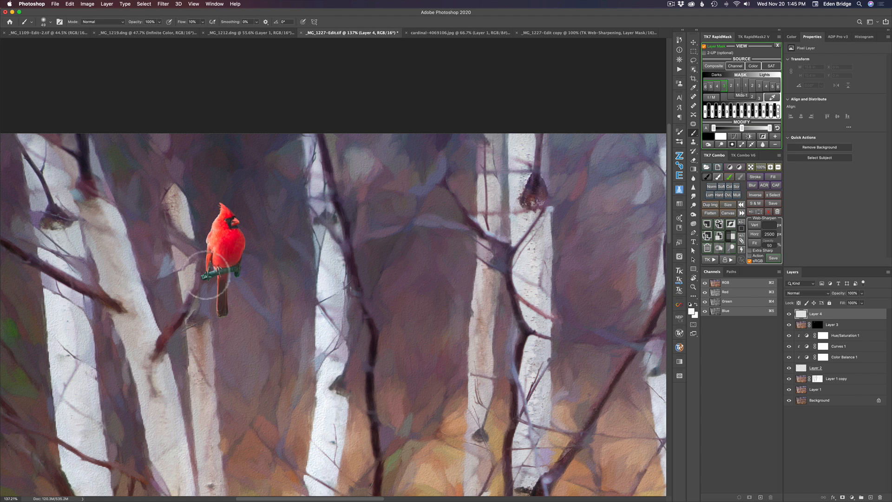
pyautogui.moveTo(204, 274); pyautogui.dragTo(200, 292)
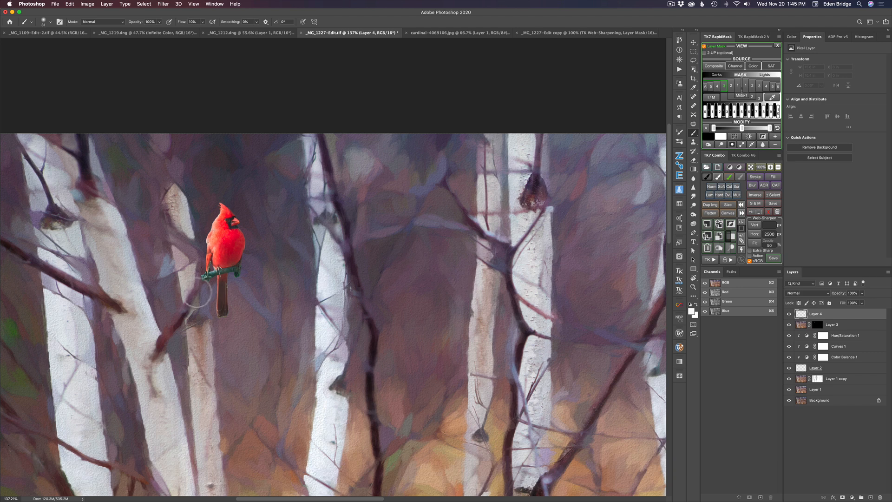
pyautogui.press('s')
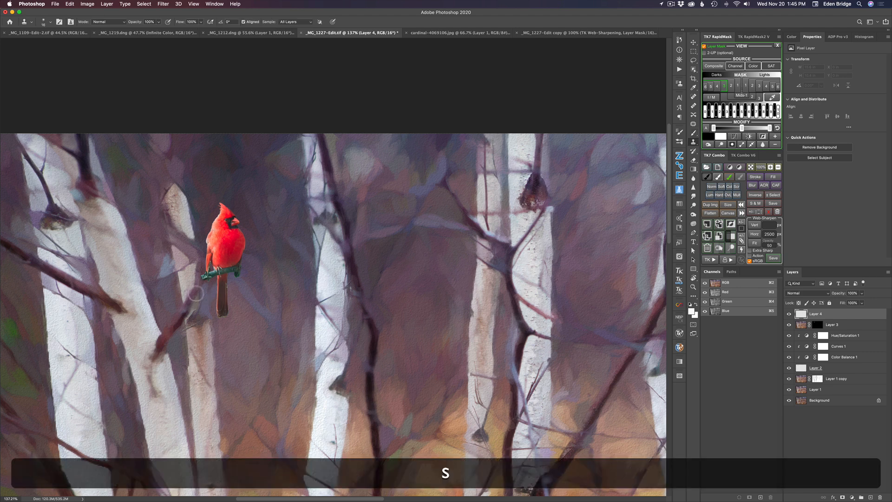
pyautogui.press('alt')
pyautogui.keyDown('alt'); pyautogui.click(190, 302); pyautogui.keyUp('alt')
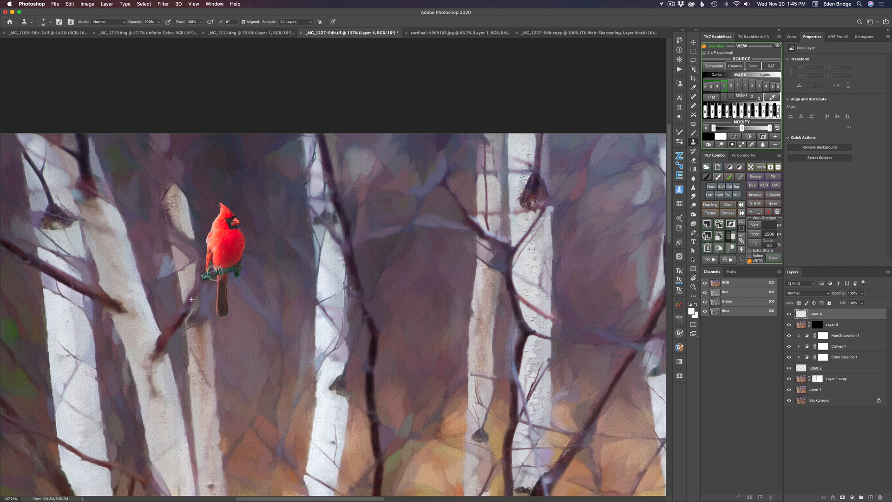
pyautogui.moveTo(215, 273); pyautogui.dragTo(213, 273)
pyautogui.press('alt')
pyautogui.moveTo(220, 275)
pyautogui.mouseDown()
pyautogui.moveTo(238, 269)
pyautogui.moveTo(224, 272)
pyautogui.mouseUp()
pyautogui.press('alt')
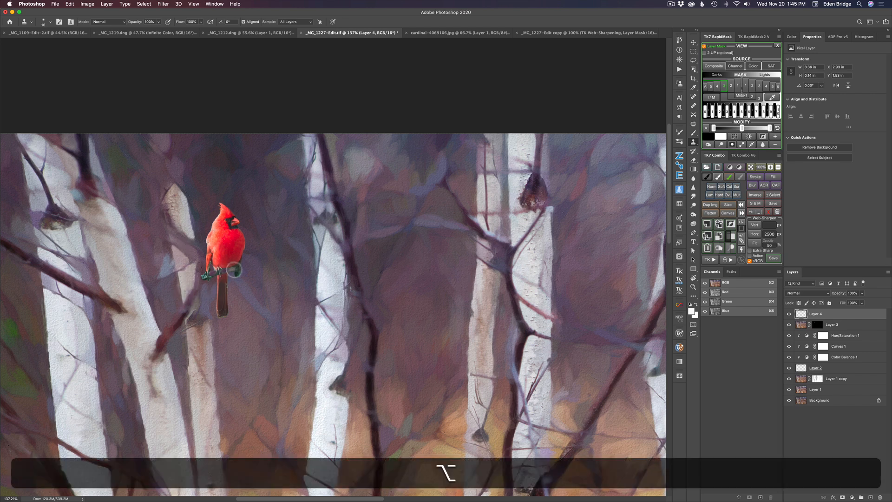
pyautogui.moveTo(233, 269); pyautogui.dragTo(227, 270)
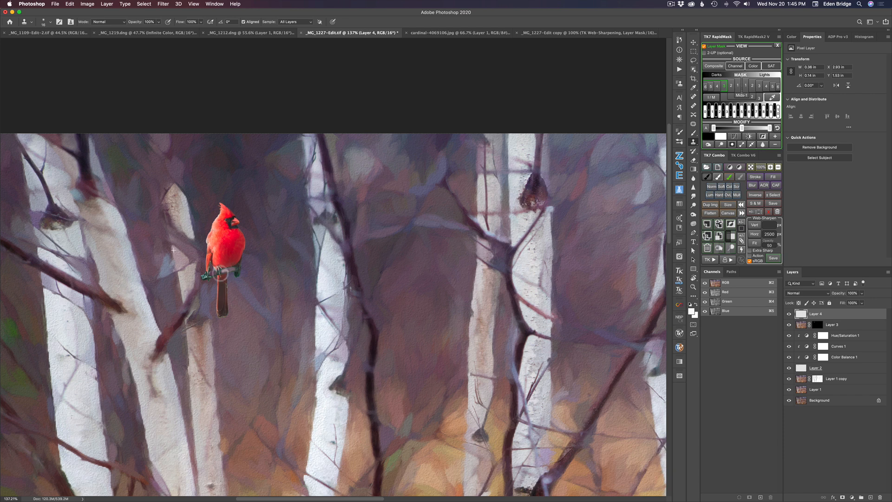
# Step: Resample near the reddish branch and clone over the remaining green perch at both of the cardinal's feet
pyautogui.press('alt')
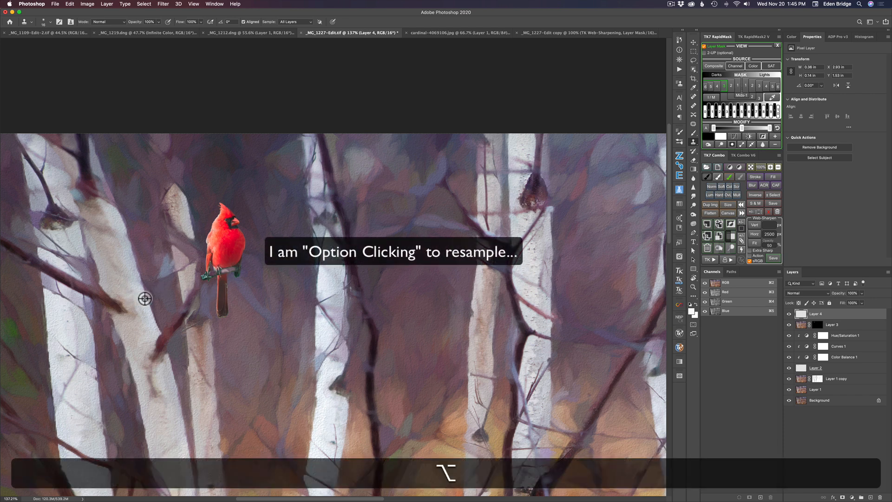
pyautogui.keyDown('alt'); pyautogui.click(161, 338); pyautogui.keyUp('alt')
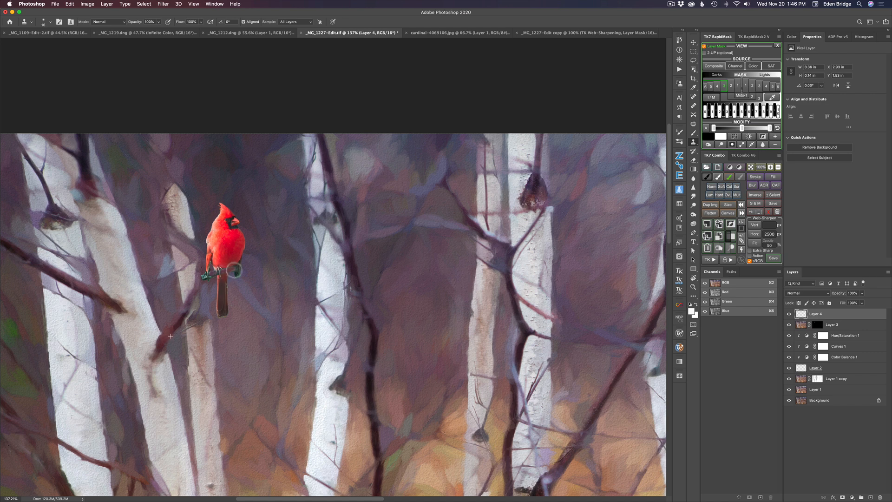
pyautogui.click(233, 270)
pyautogui.press('alt')
pyautogui.press('alt')
pyautogui.press('alt')
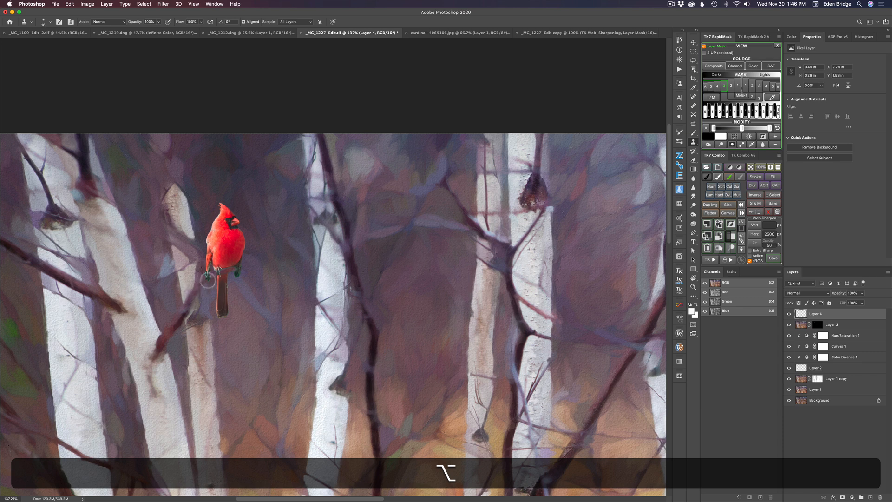
pyautogui.moveTo(210, 279); pyautogui.dragTo(211, 278)
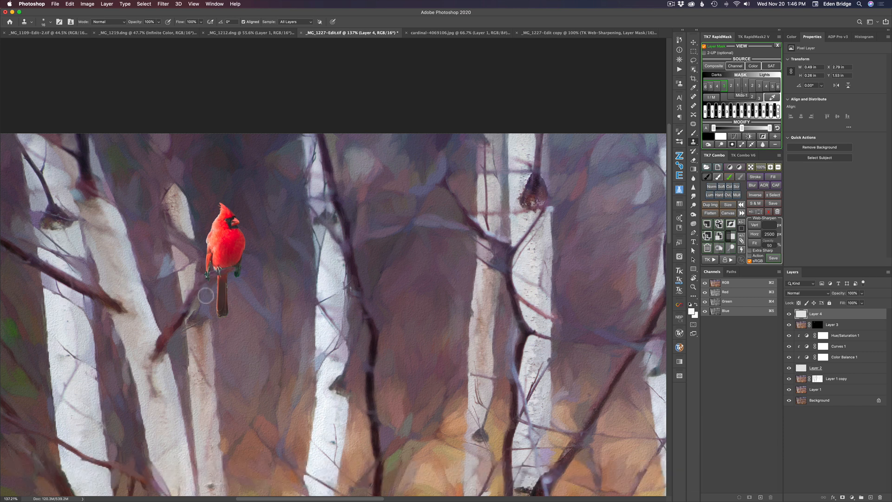
# Step: Clone over the perch's right end with fresh samples from below the bird, undoing one stamp and redoing it
pyautogui.press('alt')
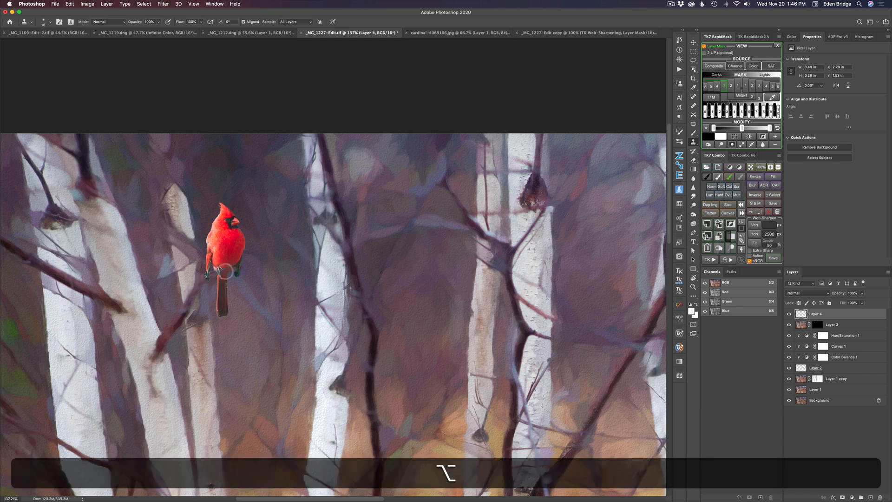
pyautogui.moveTo(244, 268); pyautogui.dragTo(243, 268)
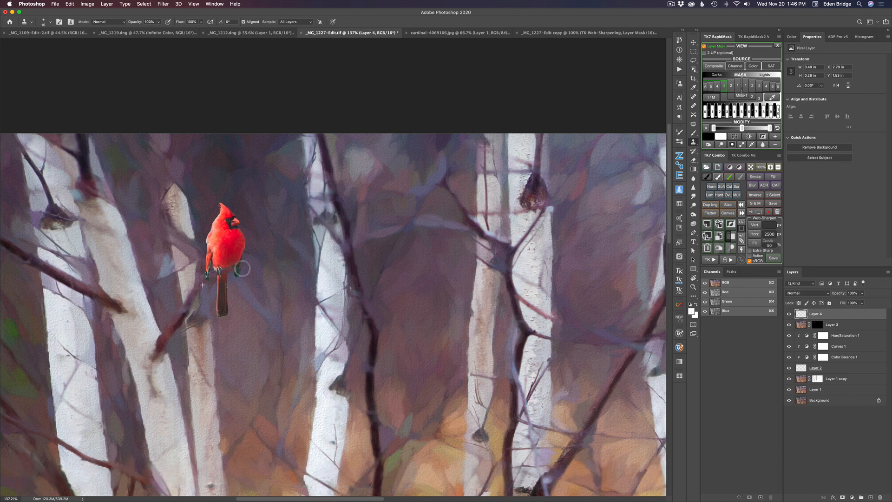
pyautogui.press('alt')
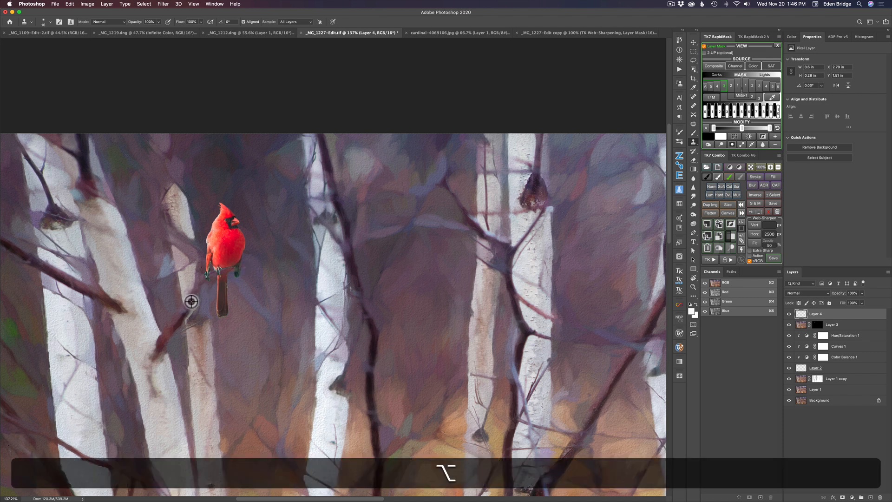
pyautogui.keyDown('alt'); pyautogui.click(190, 297); pyautogui.keyUp('alt')
pyautogui.moveTo(243, 268); pyautogui.dragTo(243, 269)
pyautogui.keyDown('alt'); pyautogui.click(190, 300); pyautogui.keyUp('alt')
pyautogui.click(244, 268)
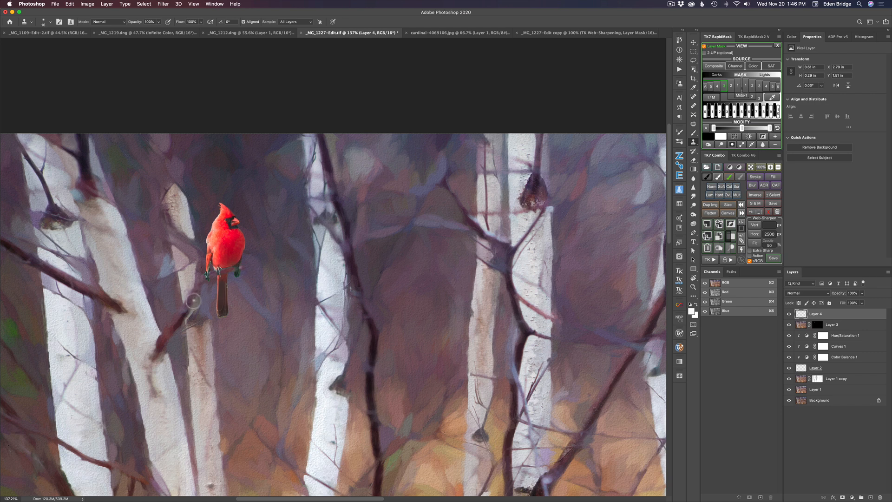
pyautogui.press('super+z')
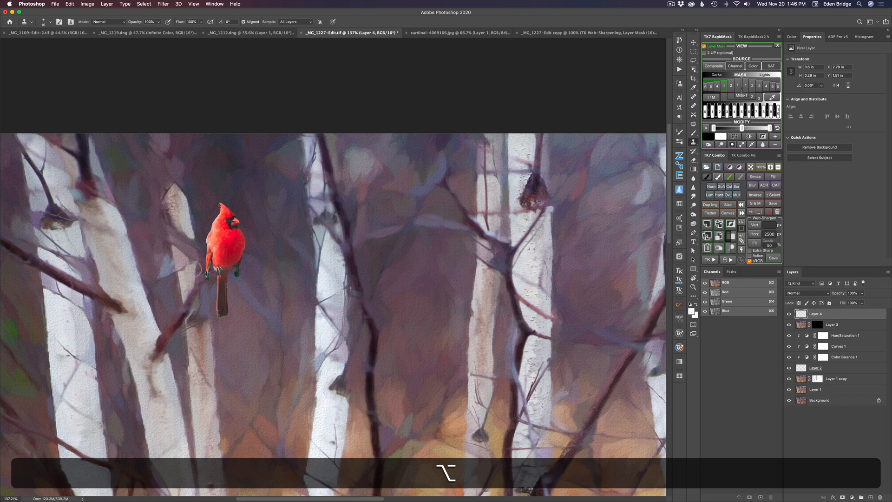
pyautogui.click(244, 267)
pyautogui.moveTo(244, 267); pyautogui.dragTo(245, 267)
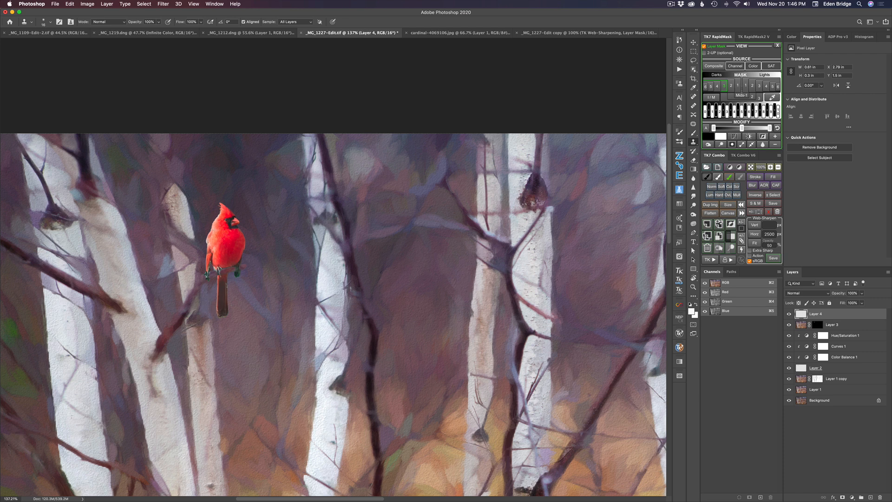
# Step: Sample the dark branch crossing the leftmost birch and clone it onto the perch under the cardinal's right foot
pyautogui.press('alt')
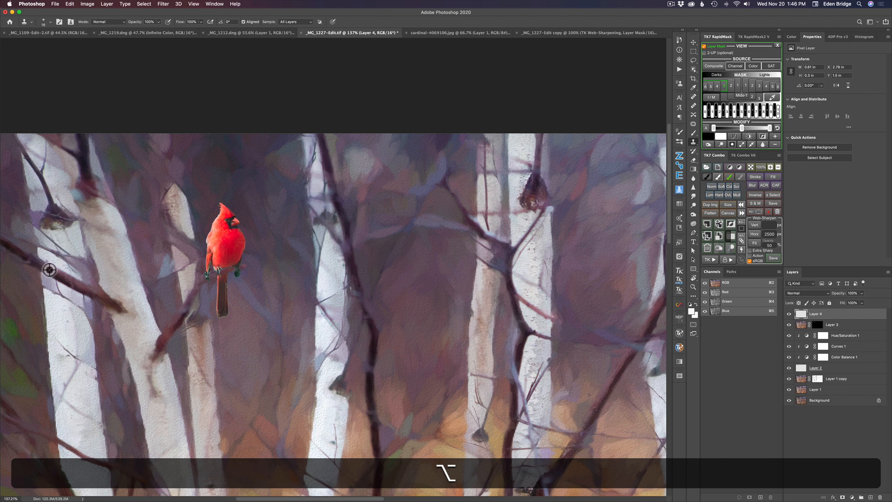
pyautogui.moveTo(241, 267)
pyautogui.mouseDown()
pyautogui.moveTo(212, 290)
pyautogui.moveTo(230, 273)
pyautogui.mouseUp()
pyautogui.press('alt')
pyautogui.keyDown('alt'); pyautogui.click(57, 278); pyautogui.keyUp('alt')
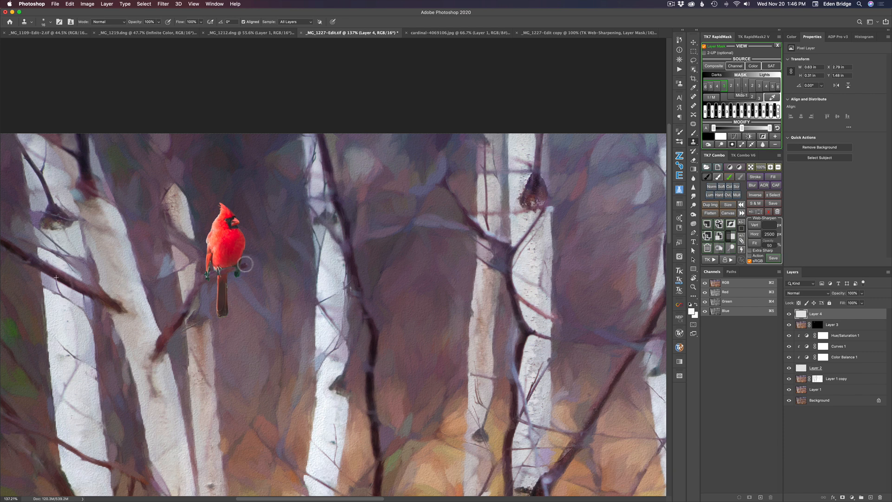
pyautogui.moveTo(246, 266)
pyautogui.mouseDown()
pyautogui.moveTo(181, 304)
pyautogui.moveTo(219, 279)
pyautogui.mouseUp()
pyautogui.press('alt')
pyautogui.keyDown('alt'); pyautogui.click(76, 287); pyautogui.keyUp('alt')
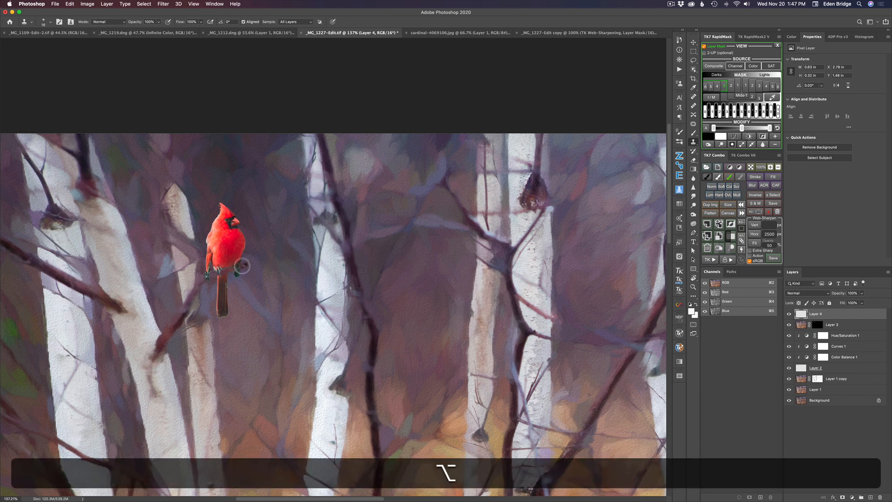
# Step: Refine the cloned perch end beside the cardinal's right foot using samples from the branch and the nearby background
pyautogui.press('alt')
pyautogui.keyDown('alt'); pyautogui.click(81, 286); pyautogui.keyUp('alt')
pyautogui.press('alt')
pyautogui.keyDown('alt'); pyautogui.click(228, 270); pyautogui.keyUp('alt')
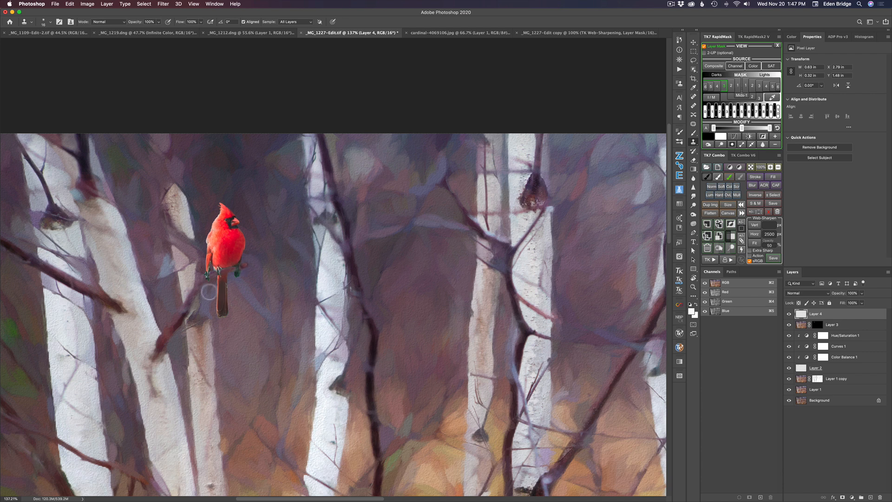
pyautogui.press('alt')
pyautogui.moveTo(247, 266); pyautogui.dragTo(246, 265)
pyautogui.press('alt')
pyautogui.keyDown('alt'); pyautogui.click(247, 273); pyautogui.keyUp('alt')
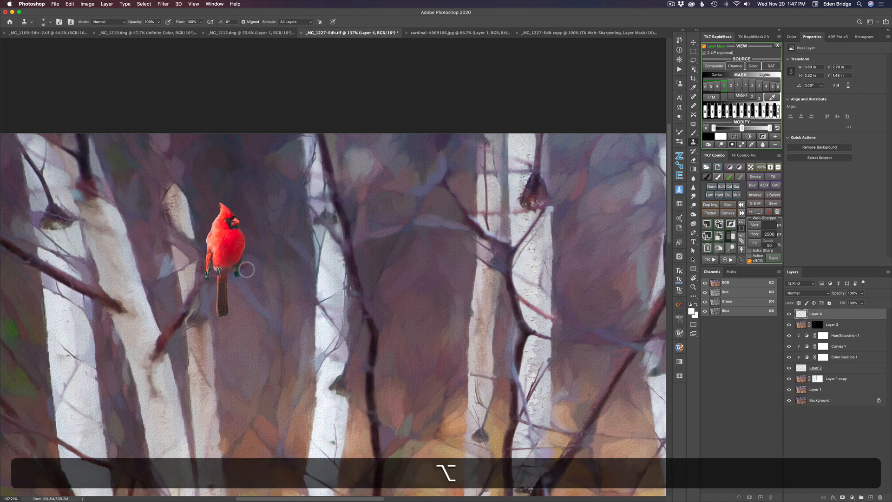
pyautogui.moveTo(246, 268); pyautogui.dragTo(249, 269)
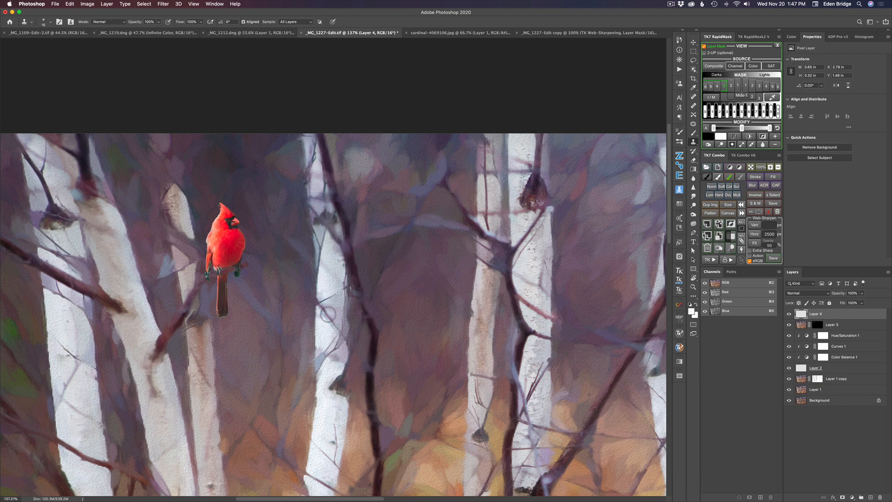
# Step: Group all layers above Background as "Painting" and toggle the group's visibility to compare before and after
pyautogui.press('super+0')
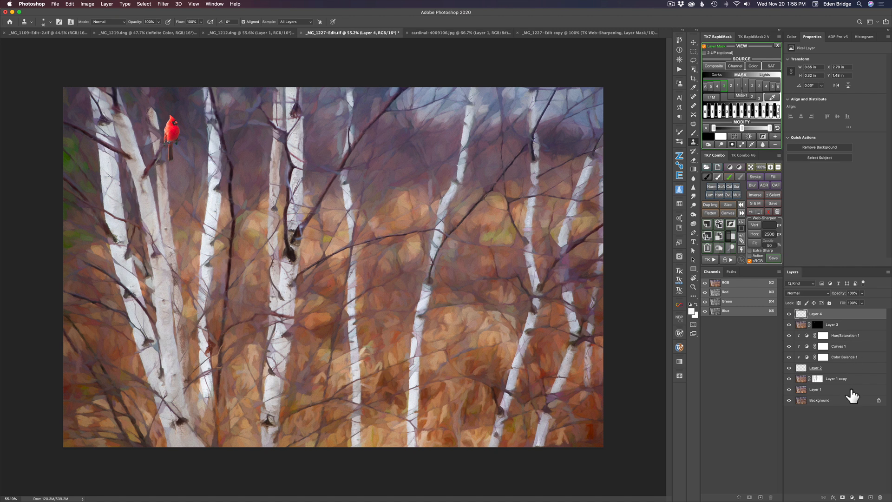
pyautogui.press('shift')
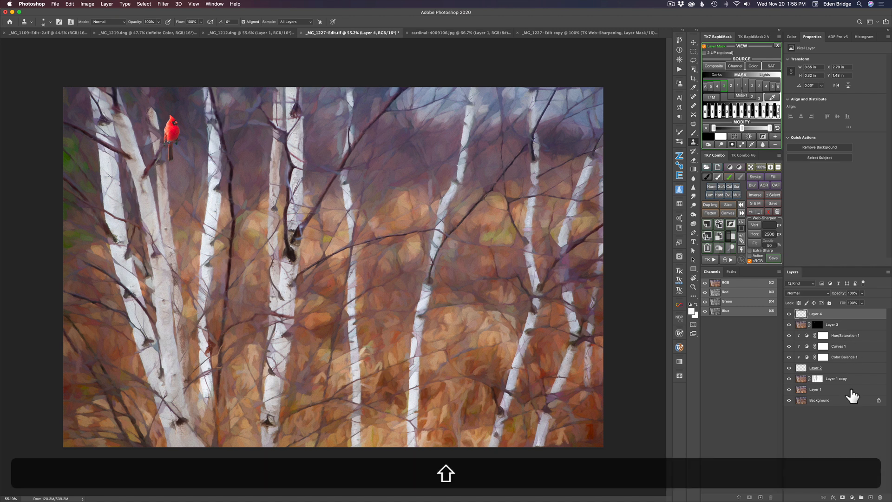
pyautogui.keyDown('shift'); pyautogui.click(852, 396); pyautogui.keyUp('shift')
pyautogui.rightClick(864, 319)
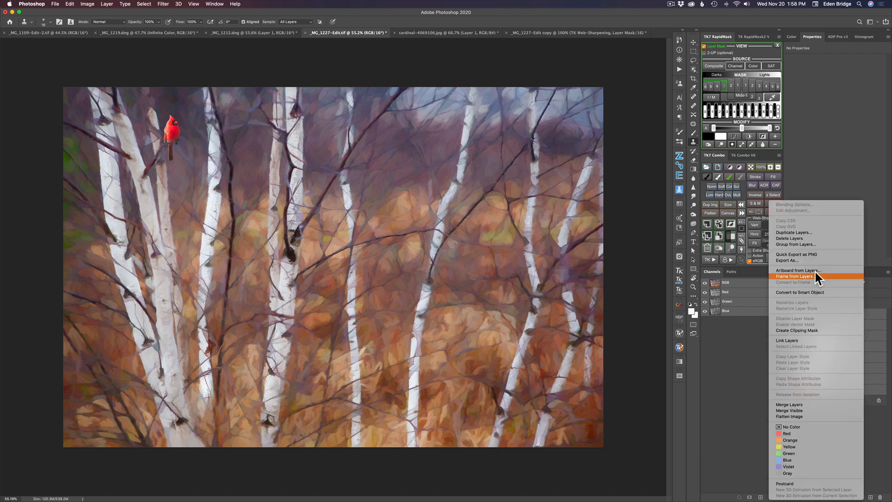
pyautogui.click(794, 243)
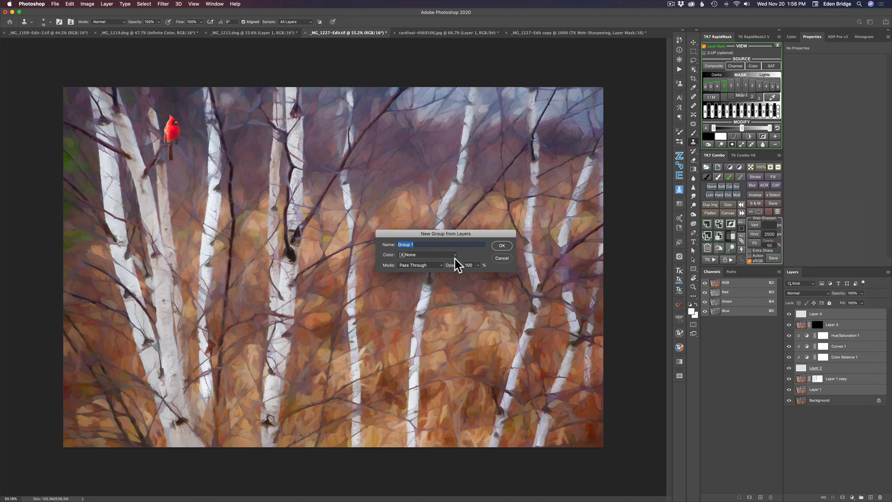
pyautogui.write('Pain')
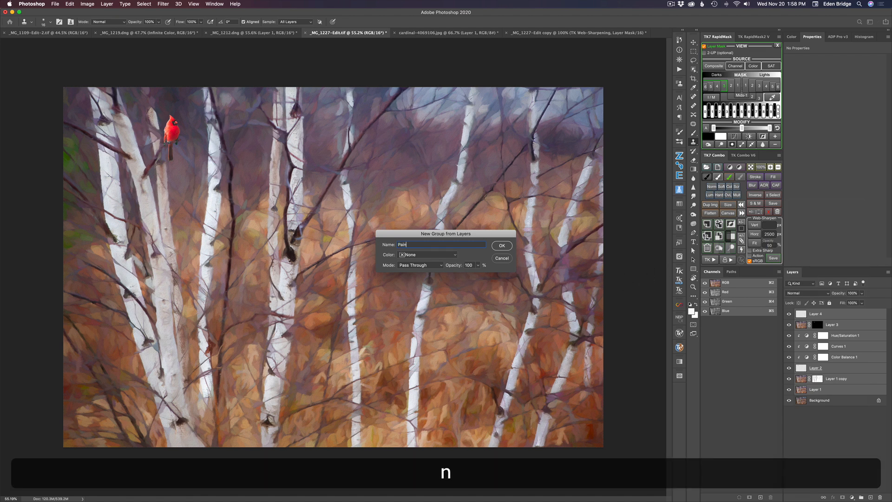
pyautogui.write('tin')
pyautogui.click(499, 245)
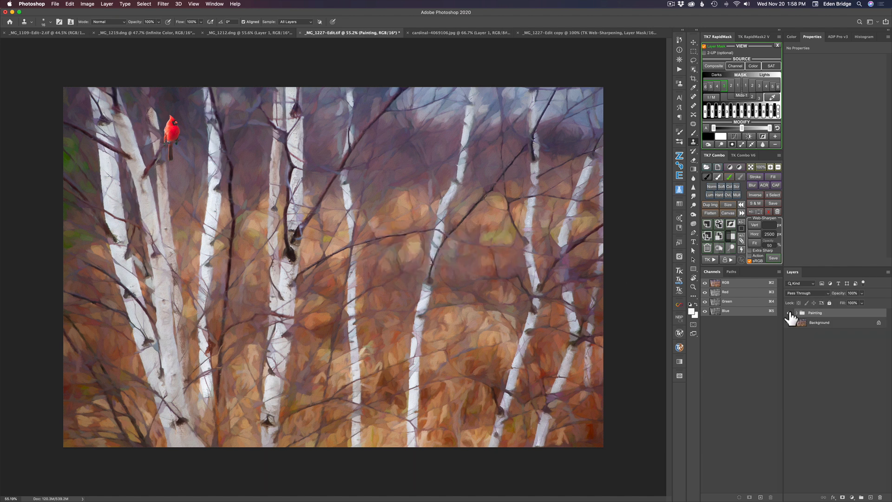
pyautogui.click(790, 313)
pyautogui.click(790, 313)
# Step: Choose the Signature Watermark brush preset for the Brush tool
pyautogui.press('b')
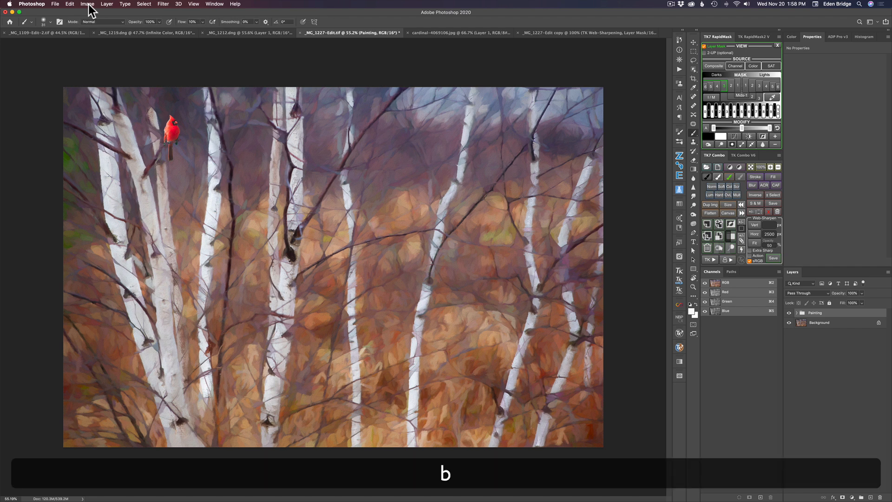
pyautogui.click(52, 21)
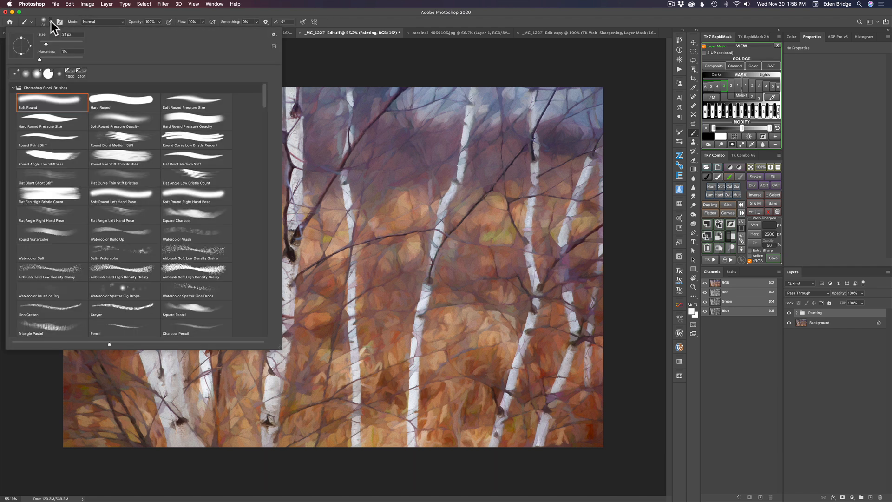
pyautogui.scroll(-5, 135, 193)
pyautogui.scroll(-15, 135, 194)
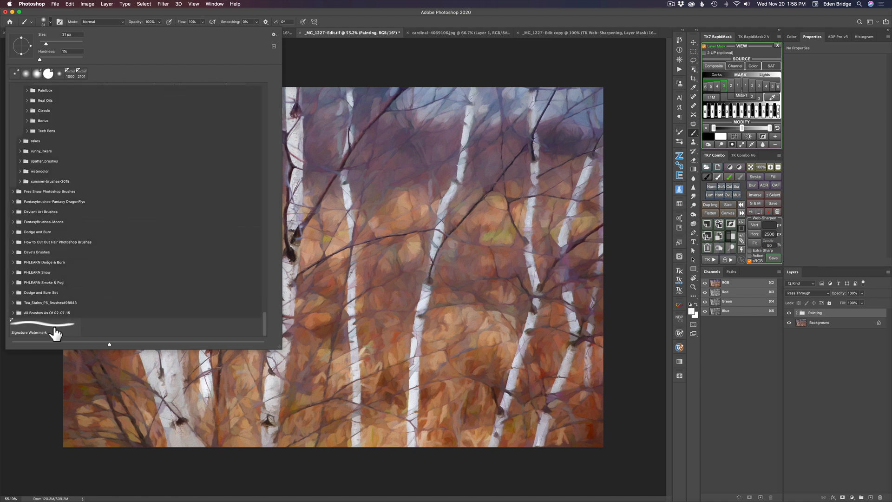
pyautogui.click(56, 333)
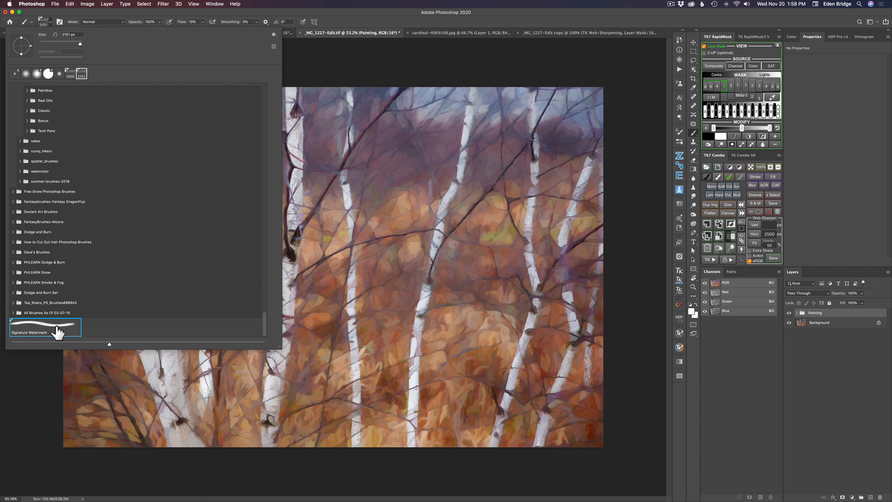
pyautogui.click(415, 18)
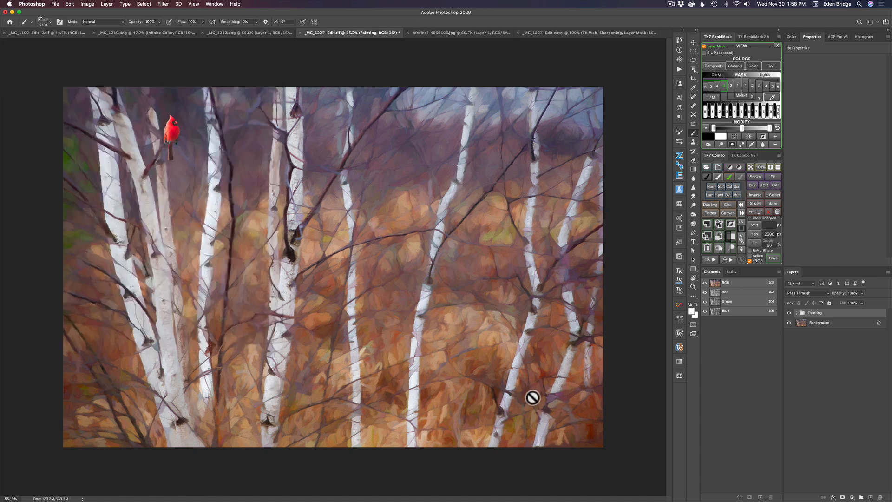
# Step: Add a new layer above the Painting group and reduce the signature brush size to 800 pixels
pyautogui.click(872, 497)
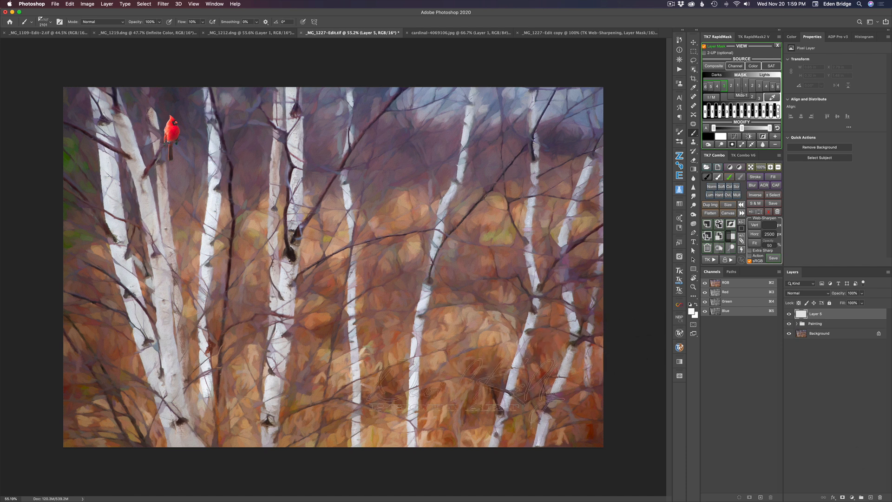
pyautogui.press('[')
pyautogui.press('[')
pyautogui.press('[')
pyautogui.press('[')
pyautogui.press('[')
pyautogui.press('[')
pyautogui.press('[')
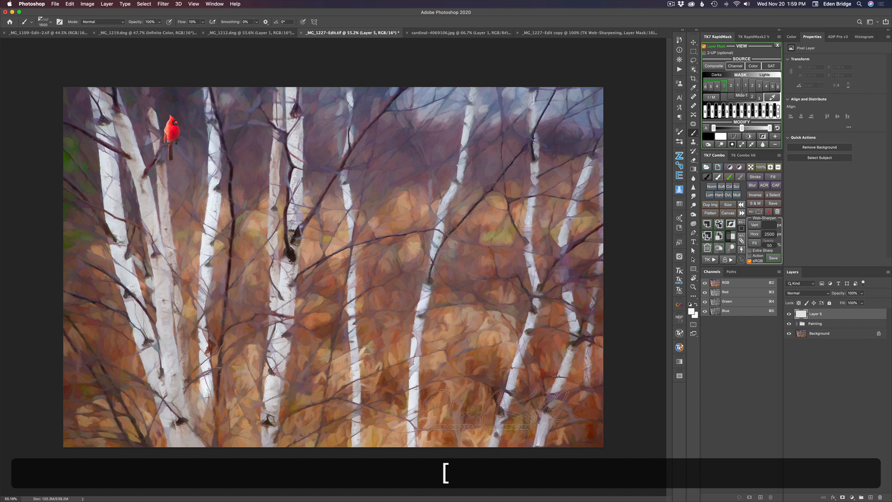
pyautogui.press('[')
pyautogui.press('[')
pyautogui.press('[')
pyautogui.press('[')
pyautogui.press('[')
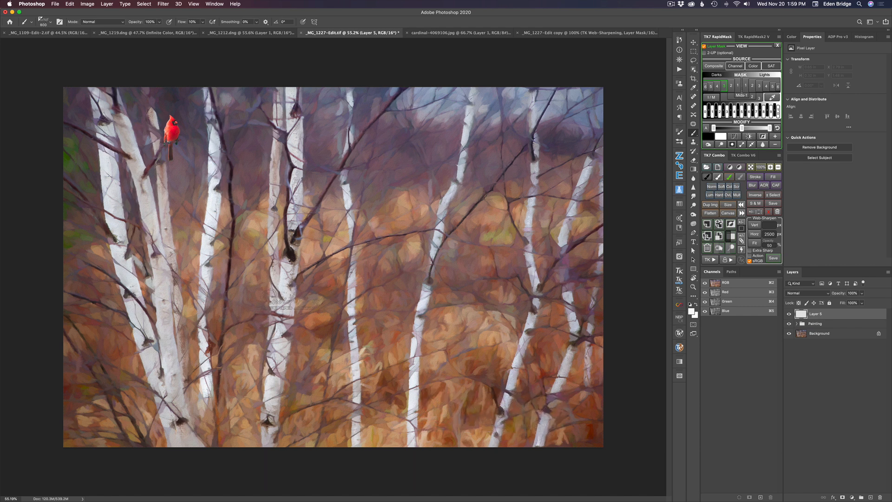
# Step: Stamp the signature in the image's lower-right corner at 100% brush flow, using light grey sampled from the birch trunk left of centre
pyautogui.press('alt')
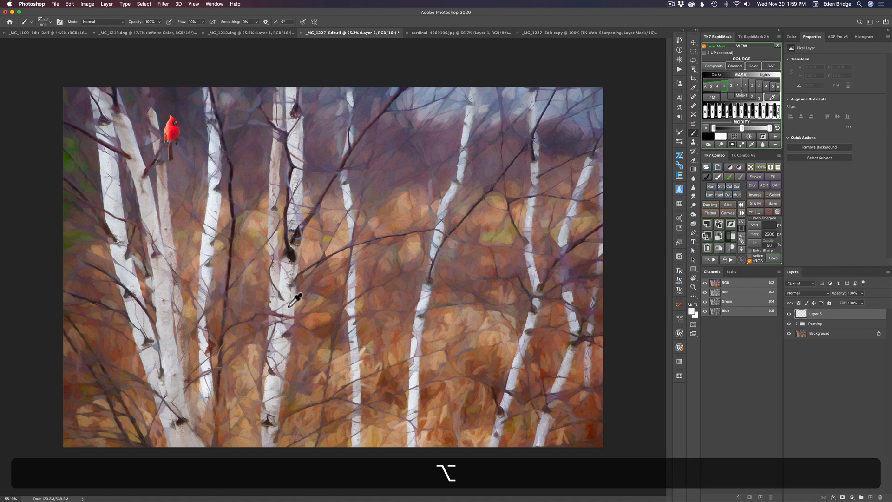
pyautogui.keyDown('alt'); pyautogui.click(288, 307); pyautogui.keyUp('alt')
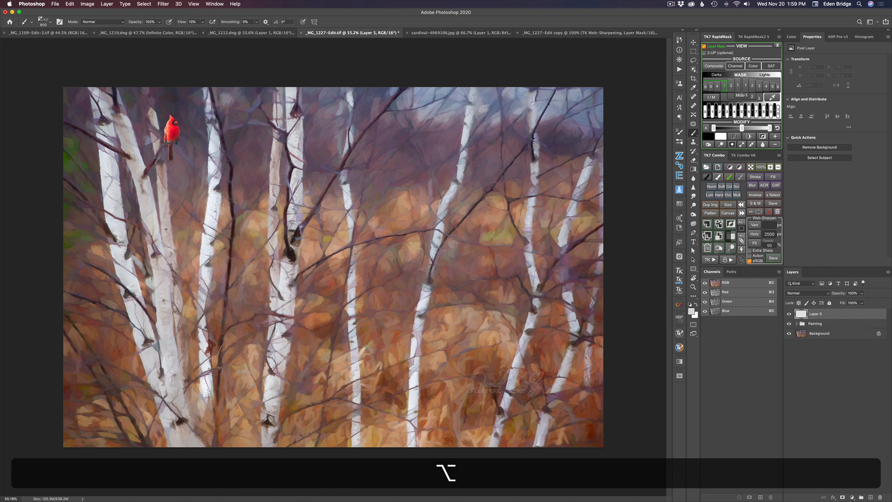
pyautogui.click(538, 421)
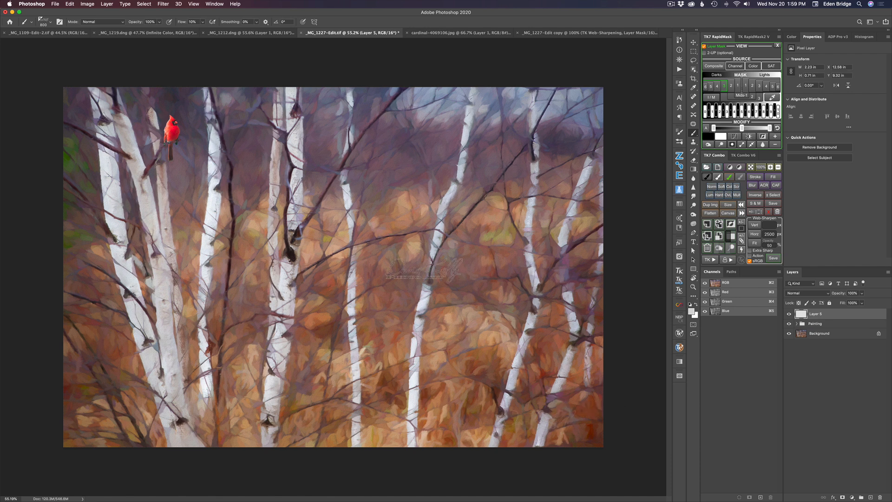
pyautogui.press('super+z')
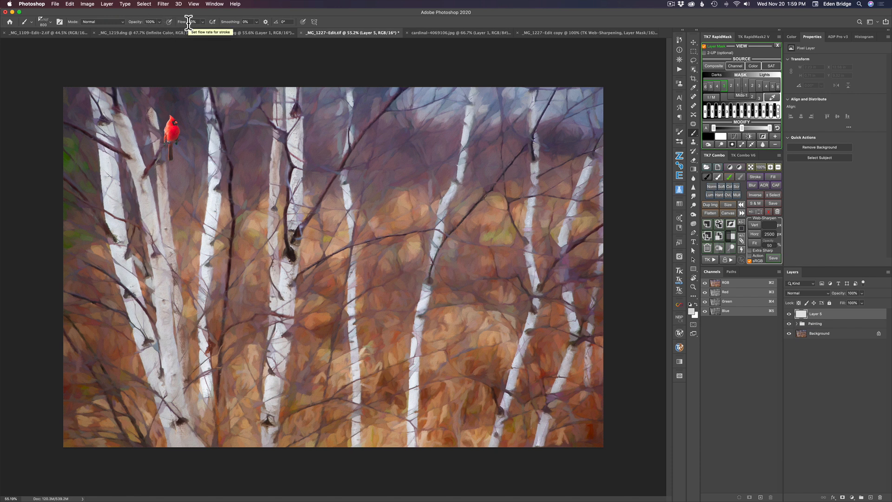
pyautogui.hotkey('shift', '0')
pyautogui.click(545, 420)
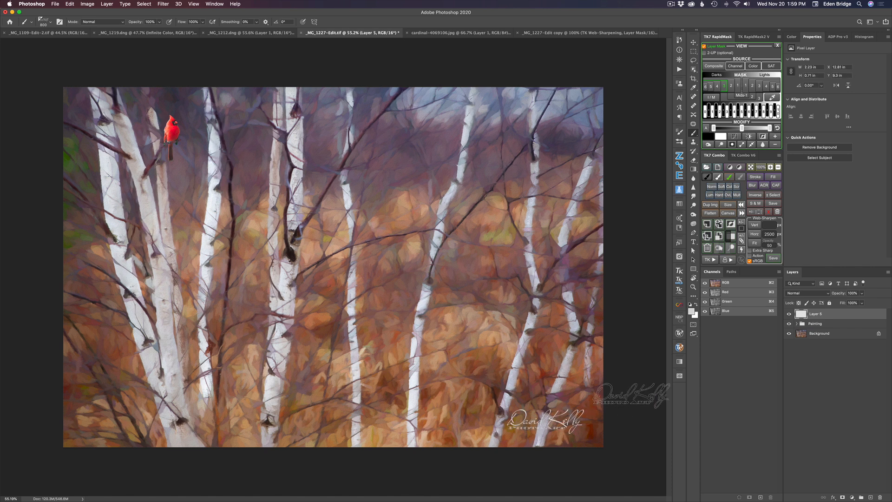